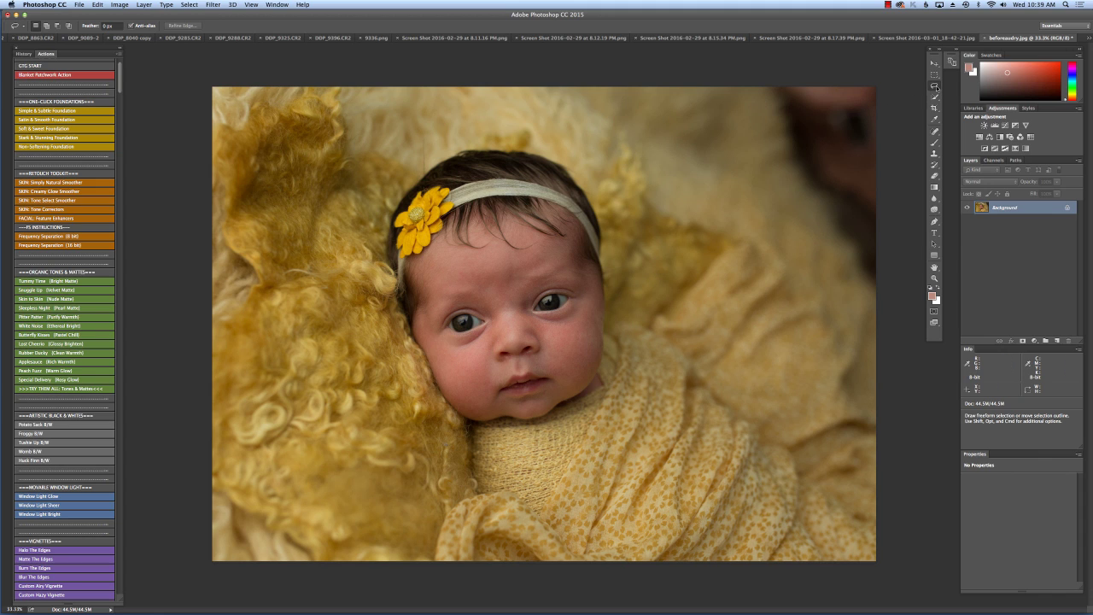
Lasso the dark top-right corner, patch it with Blanket Patchwork, and reselect the leftover dark area.
mouse_move(803, 83)
mouse_down()
mouse_move(762, 82)
mouse_move(757, 118)
mouse_move(792, 164)
mouse_up()
mouse_move(858, 287)
mouse_down()
mouse_move(890, 239)
mouse_move(889, 86)
mouse_move(864, 69)
mouse_move(790, 64)
mouse_up()
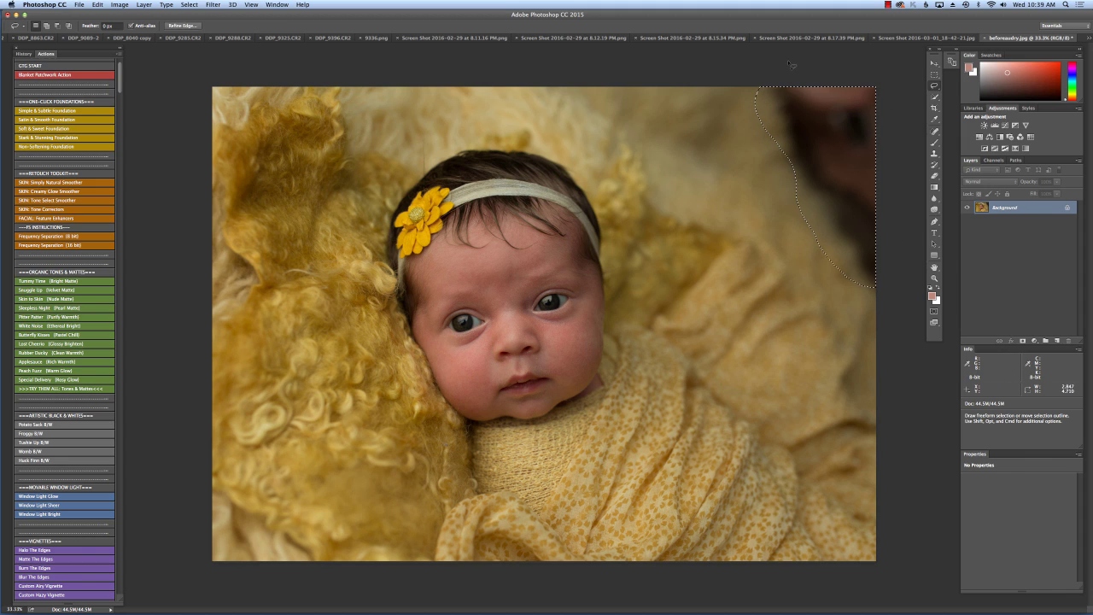
click(51, 75)
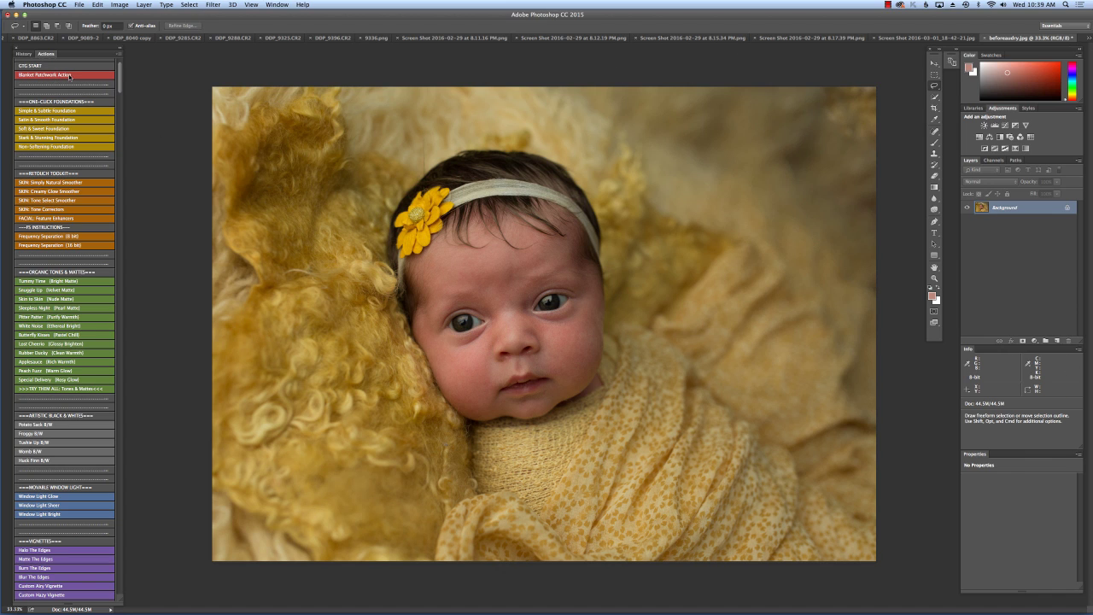
mouse_move(818, 100)
mouse_down()
mouse_move(870, 152)
mouse_move(890, 133)
mouse_move(870, 86)
mouse_move(822, 92)
mouse_up()
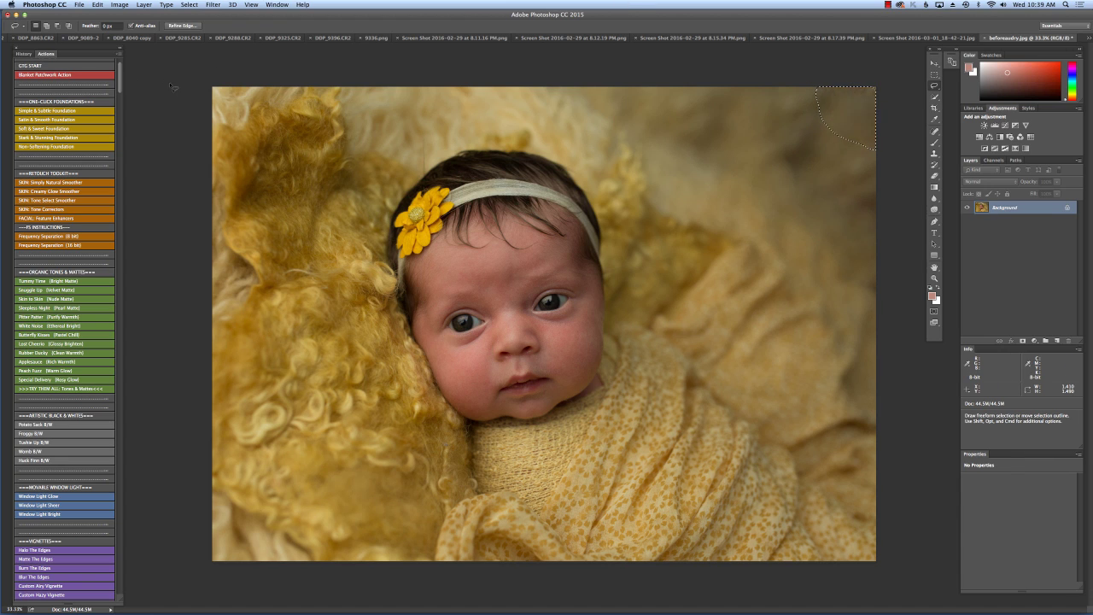
key(super+d)
click(76, 111)
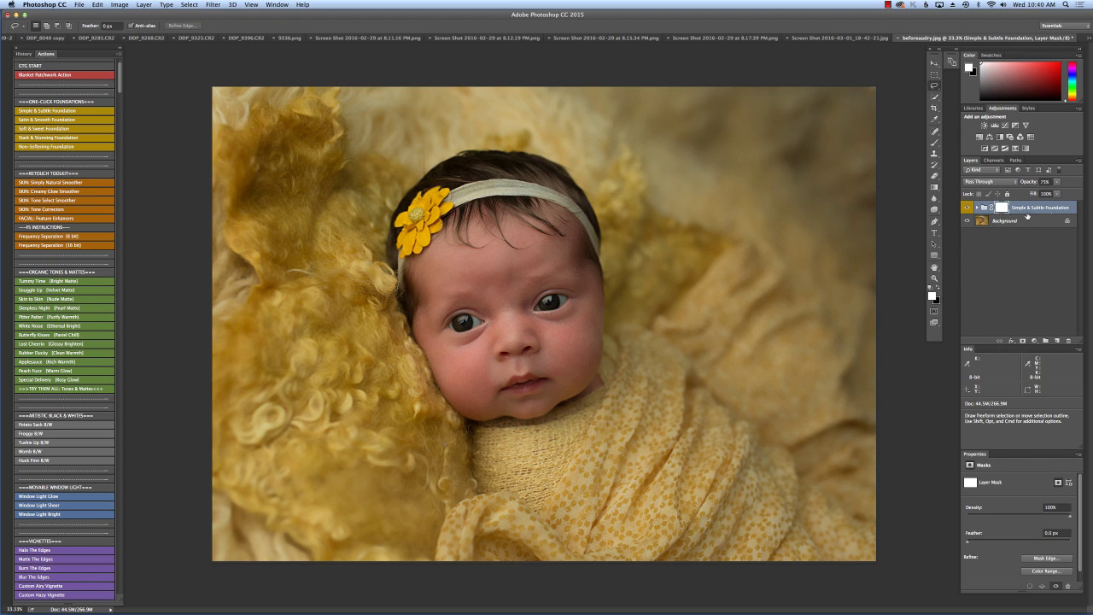
click(966, 208)
click(966, 208)
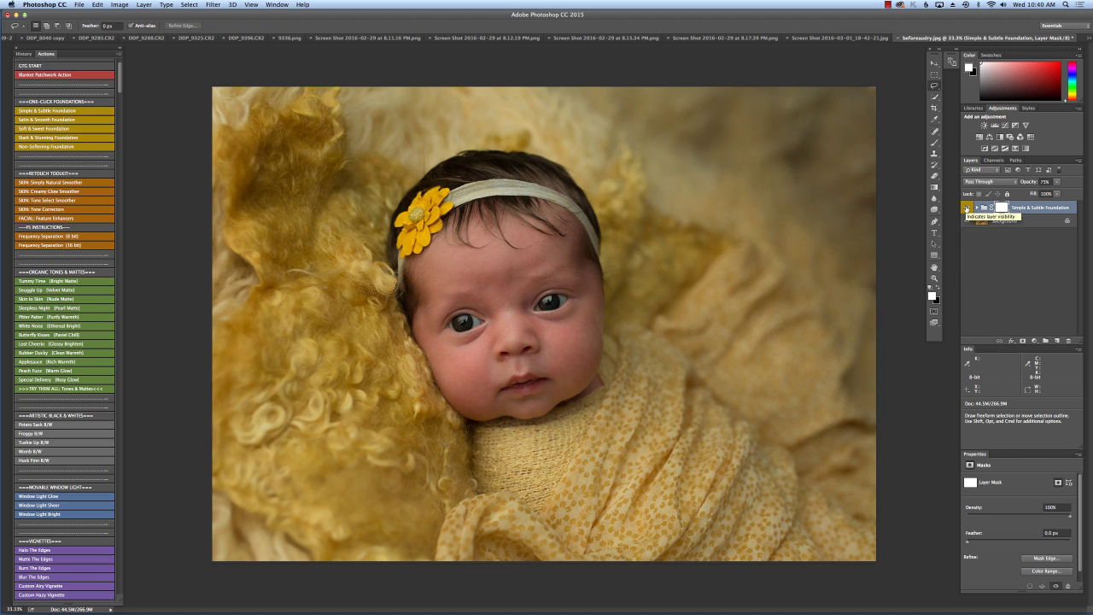
click(967, 208)
click(966, 207)
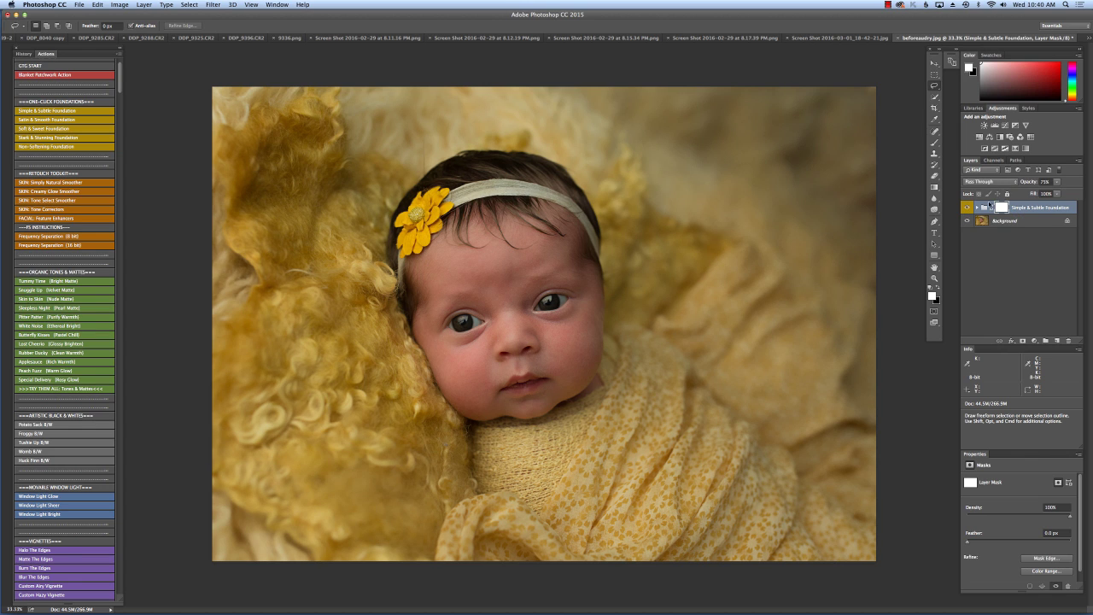
click(1059, 183)
key(Delete)
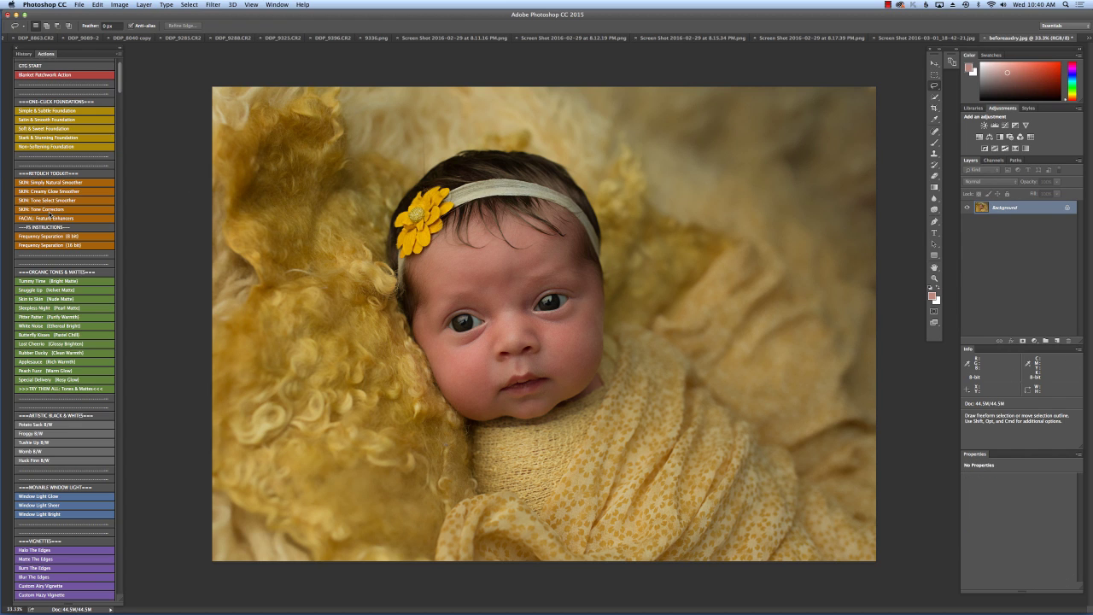
Play SKIN: Tone Correctors to stack seven masked groups, Cool the Skin through Reduce Red Splotches.
click(52, 210)
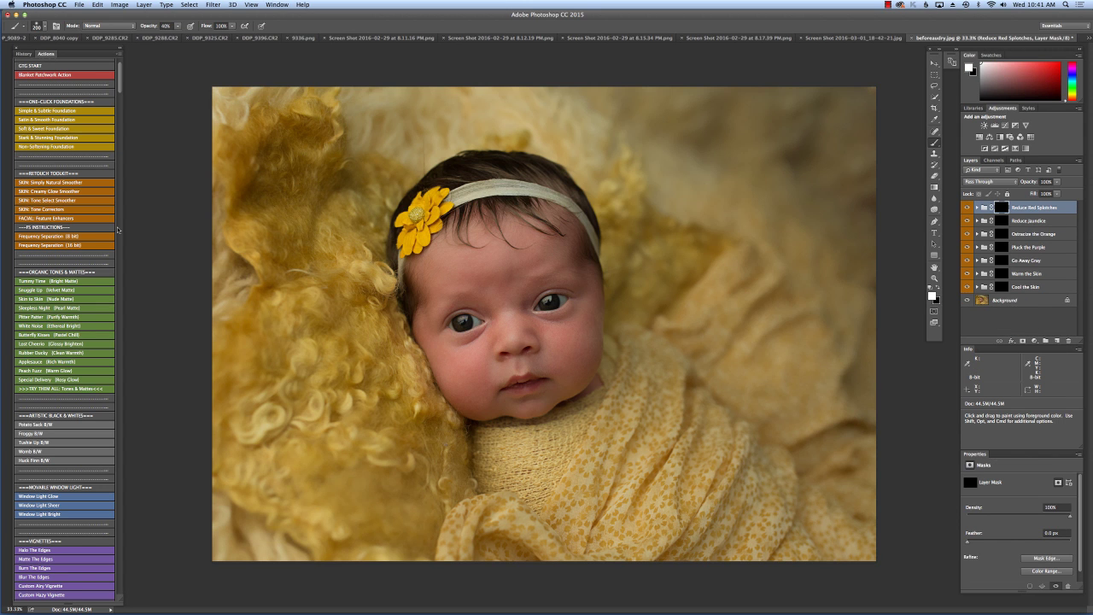
Zoom in and paint Reduce Red Splotches at 50% opacity under the eyes.
key(super+plus)
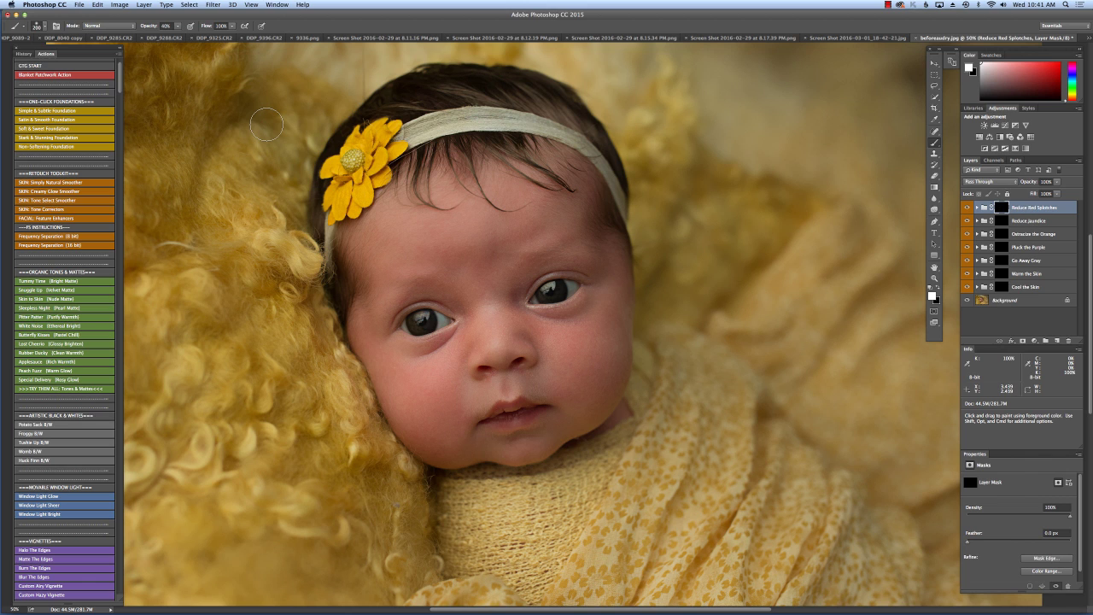
key(5)
key(bracketleft)
key(bracketleft)
key(bracketleft)
drag(465, 288, 406, 294)
key(bracketleft)
key(bracketleft)
key(bracketleft)
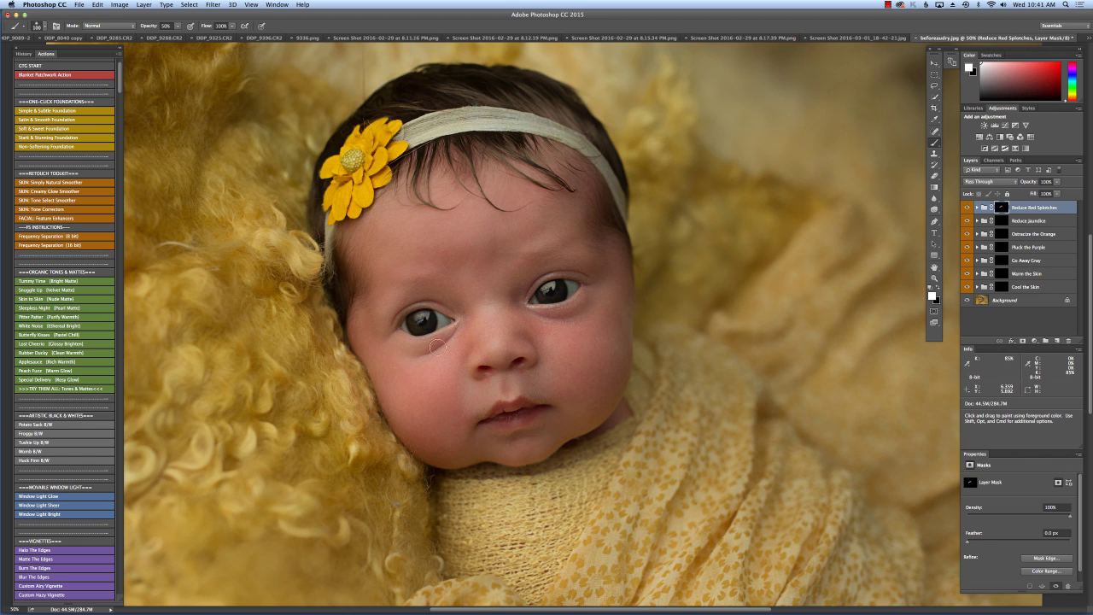
key(bracketright)
key(bracketright)
key(bracketright)
key(bracketright)
key(bracketright)
key(bracketright)
key(bracketleft)
key(bracketleft)
Paint the splotch fix over the cheeks, nose and chin with brush sizes 100-300, then zoom out.
key(bracketright)
key(bracketright)
key(bracketright)
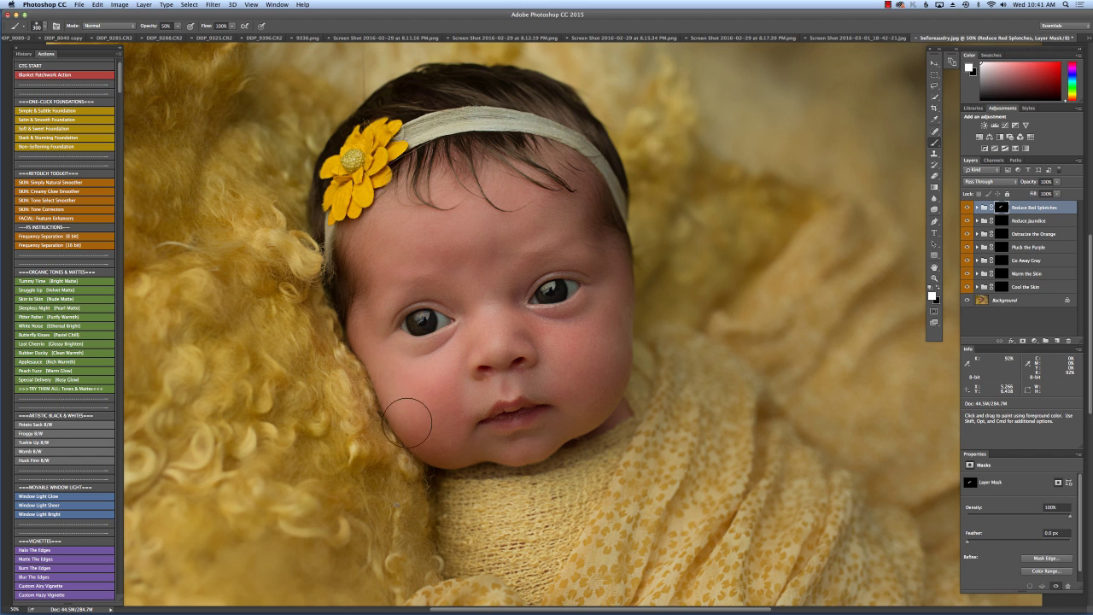
key(bracketleft)
key(bracketleft)
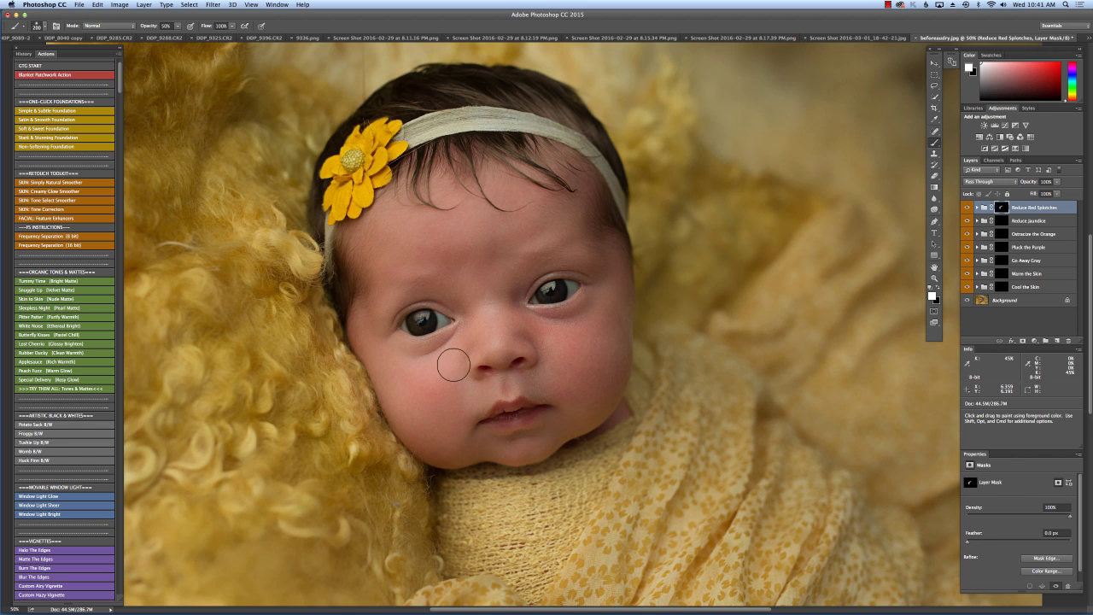
key(bracketleft)
key(bracketleft)
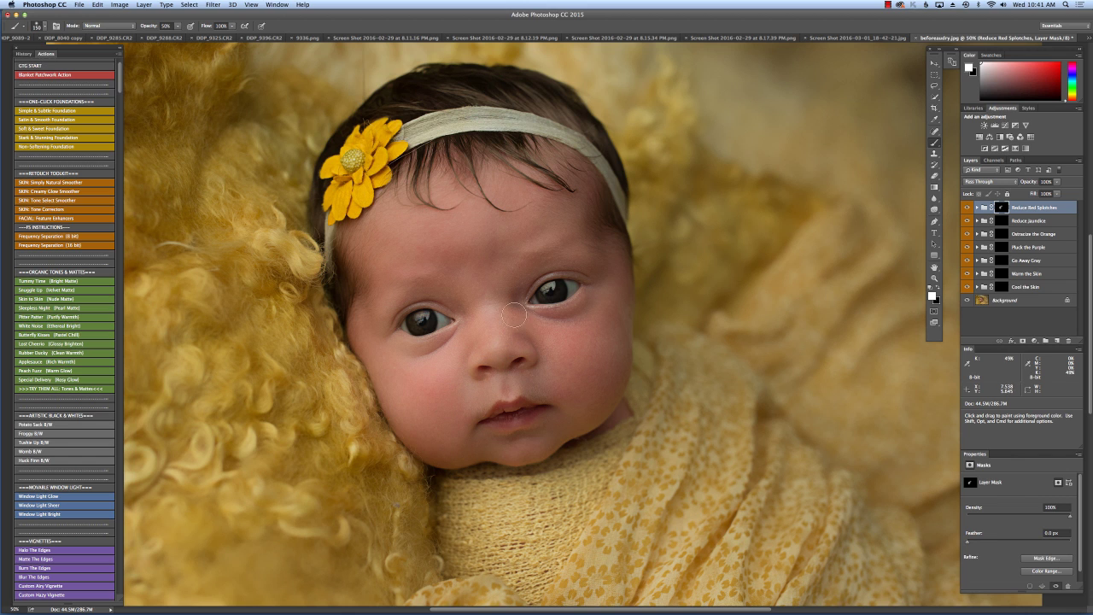
key(bracketright)
key(bracketright)
key(bracketright)
key(bracketleft)
key(bracketleft)
key(bracketleft)
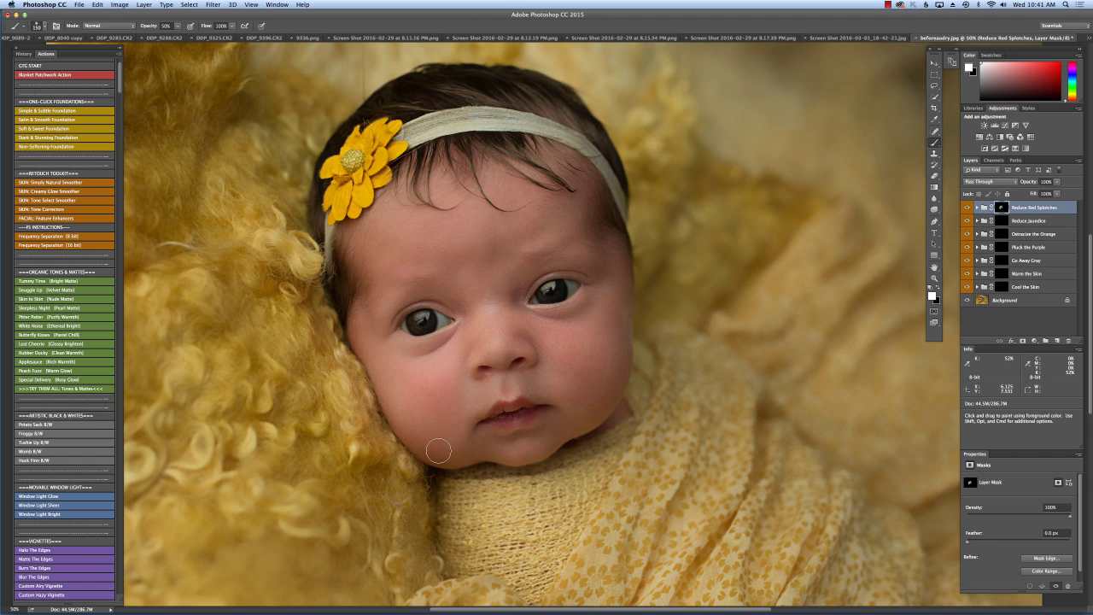
key(bracketleft)
key(bracketleft)
key(bracketleft)
scroll(506, 350, up, 1)
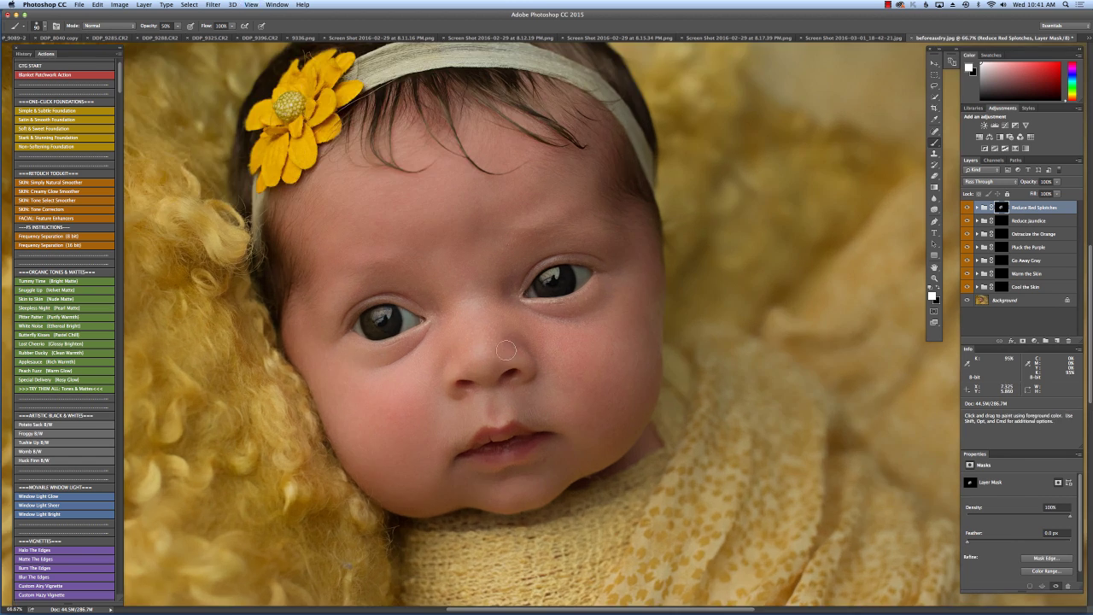
scroll(505, 350, down, 1)
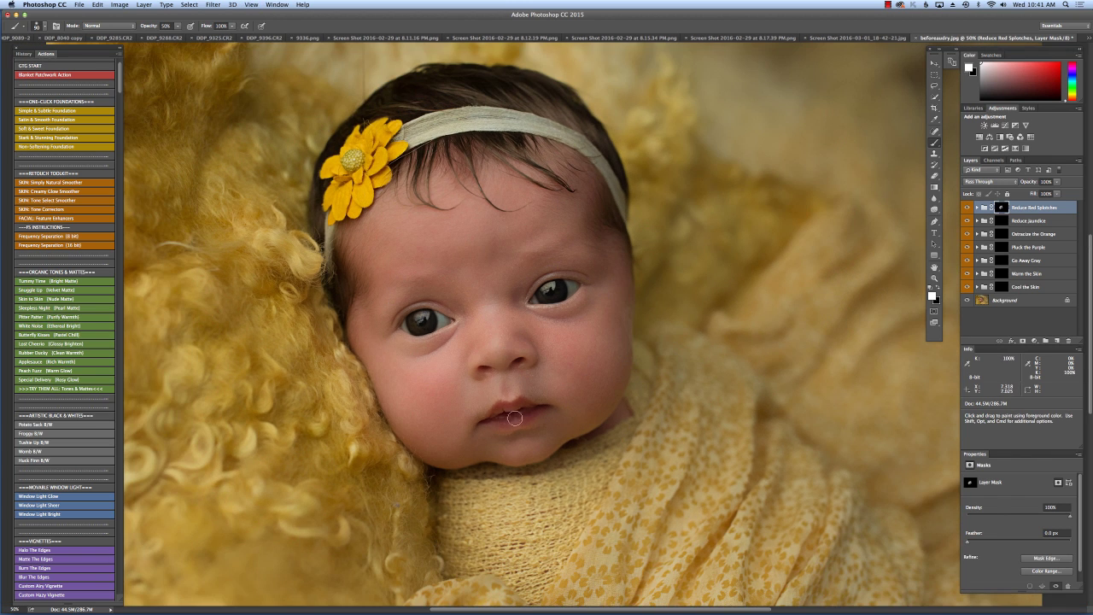
key(bracketright)
key(bracketright)
key(bracketright)
key(bracketright)
key(bracketright)
key(bracketright)
key(super+minus)
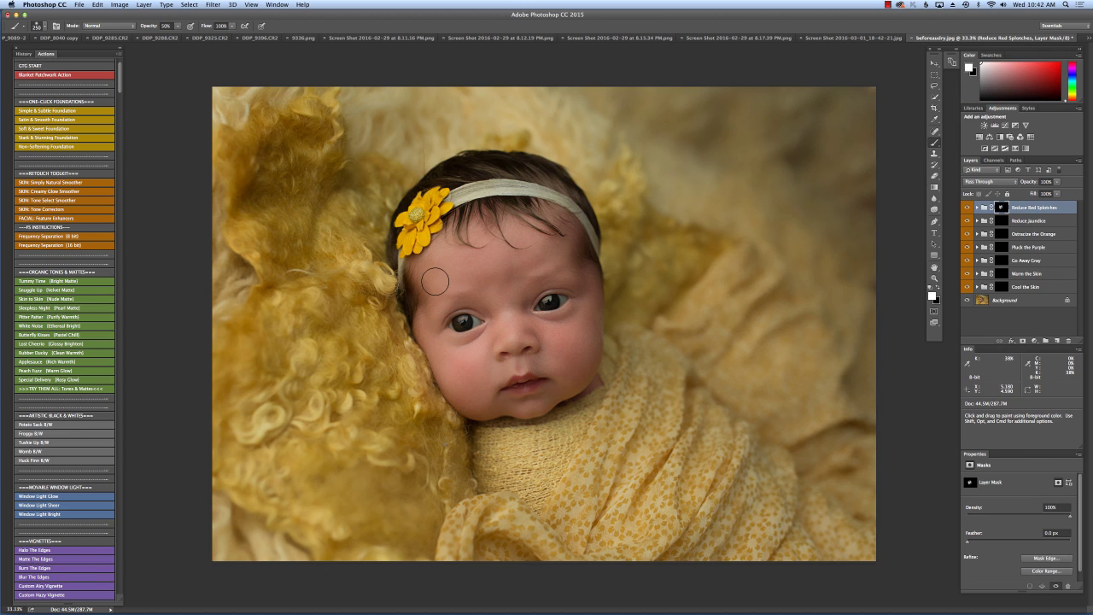
key(super)
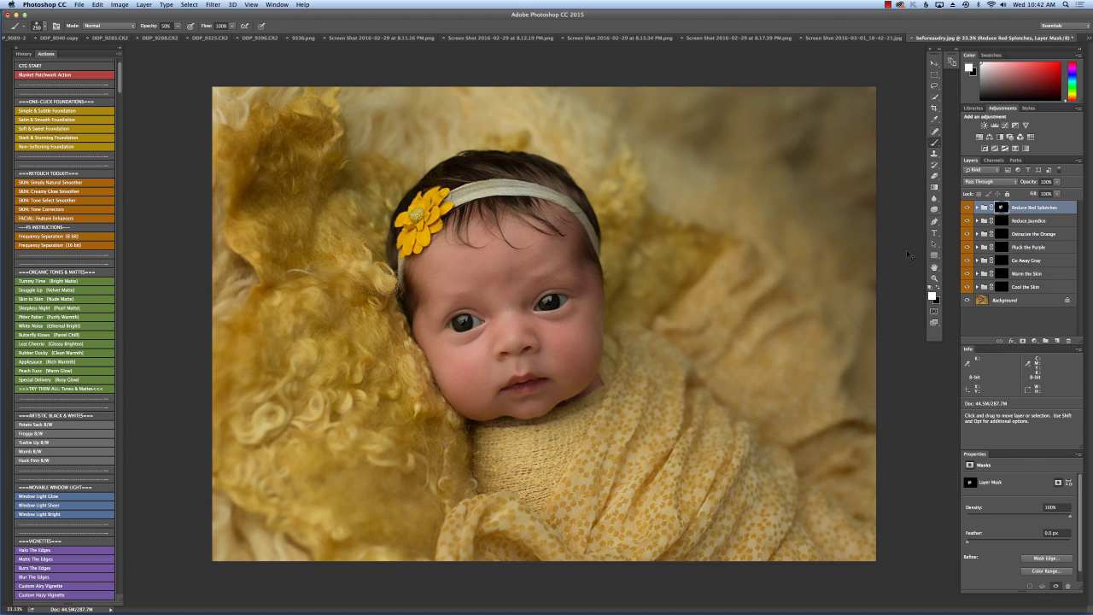
Flatten the skin corrections, add the facial enhancer groups, and paint Open Eye Enhancer on the right eye.
key(super+shift+e)
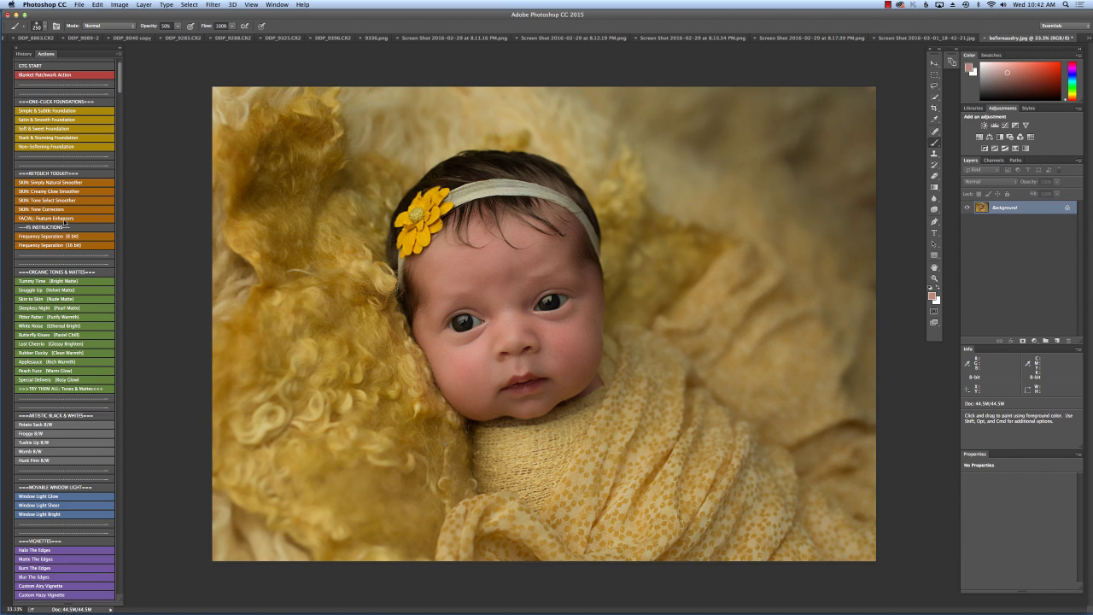
click(65, 220)
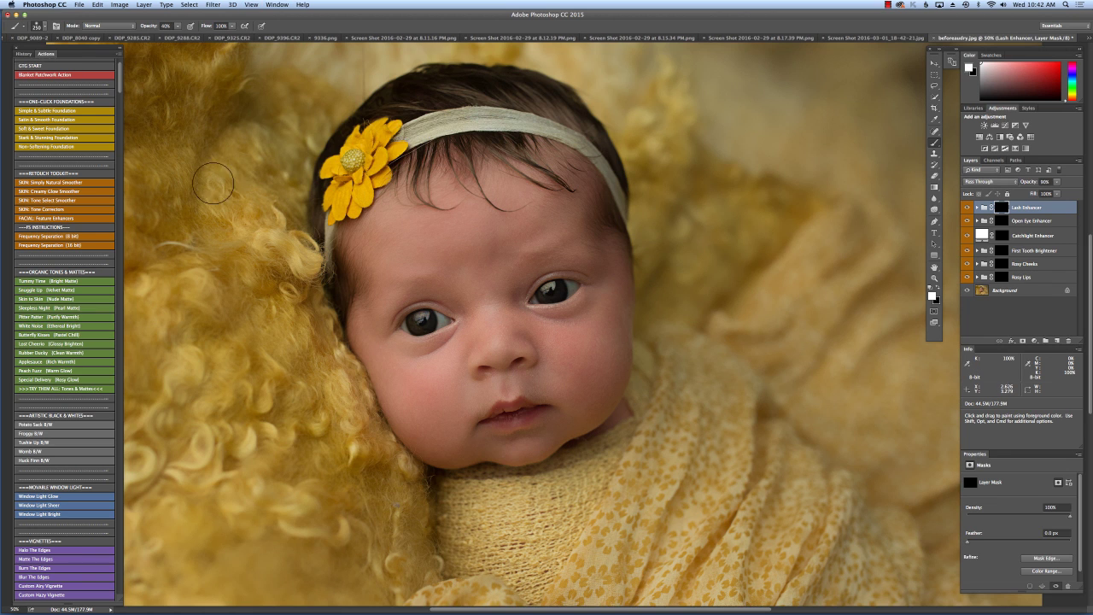
key(bracketleft)
key(bracketleft)
key(bracketleft)
key(bracketleft)
key(bracketleft)
key(bracketleft)
key(bracketleft)
key(bracketleft)
click(1004, 224)
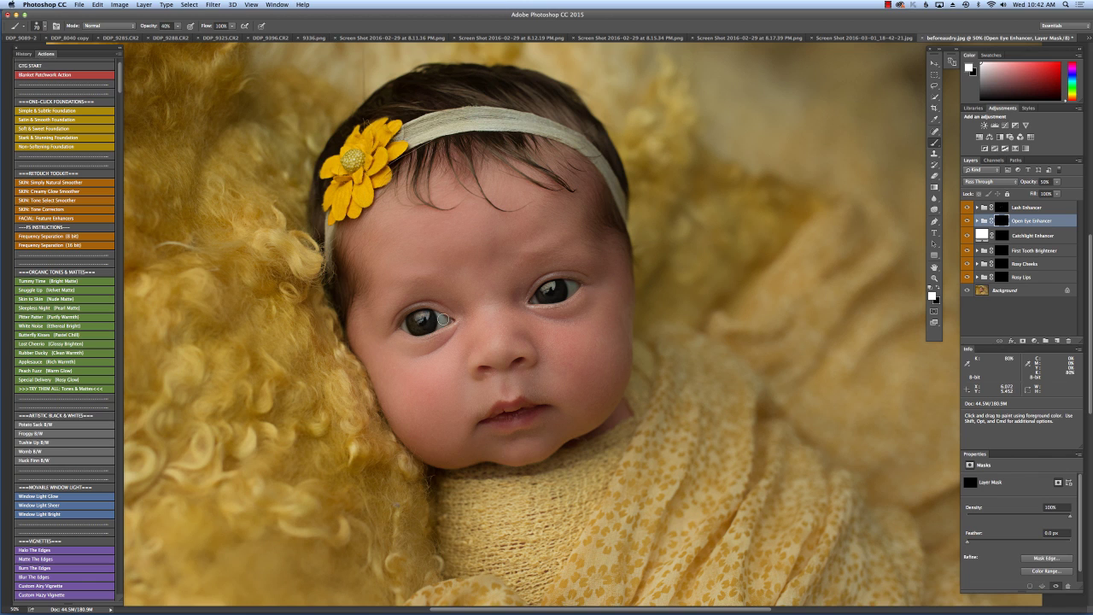
mouse_move(541, 299)
mouse_down()
mouse_move(553, 286)
mouse_move(573, 290)
mouse_move(551, 298)
mouse_up()
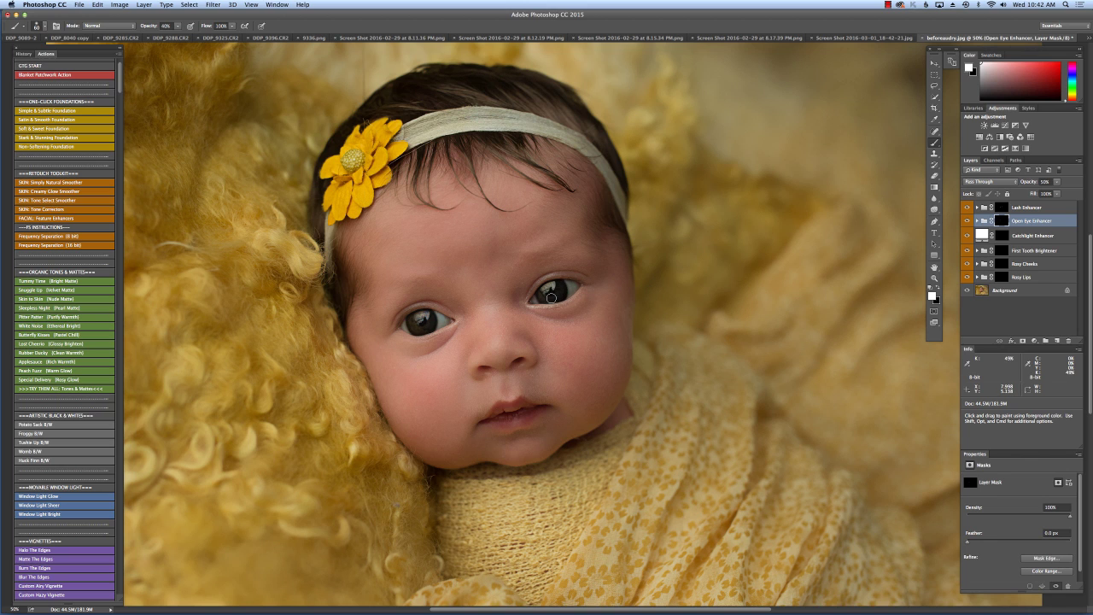
Paint Catchlight Enhancer onto both eyes, compare with it on and off, then flatten the image.
click(1003, 237)
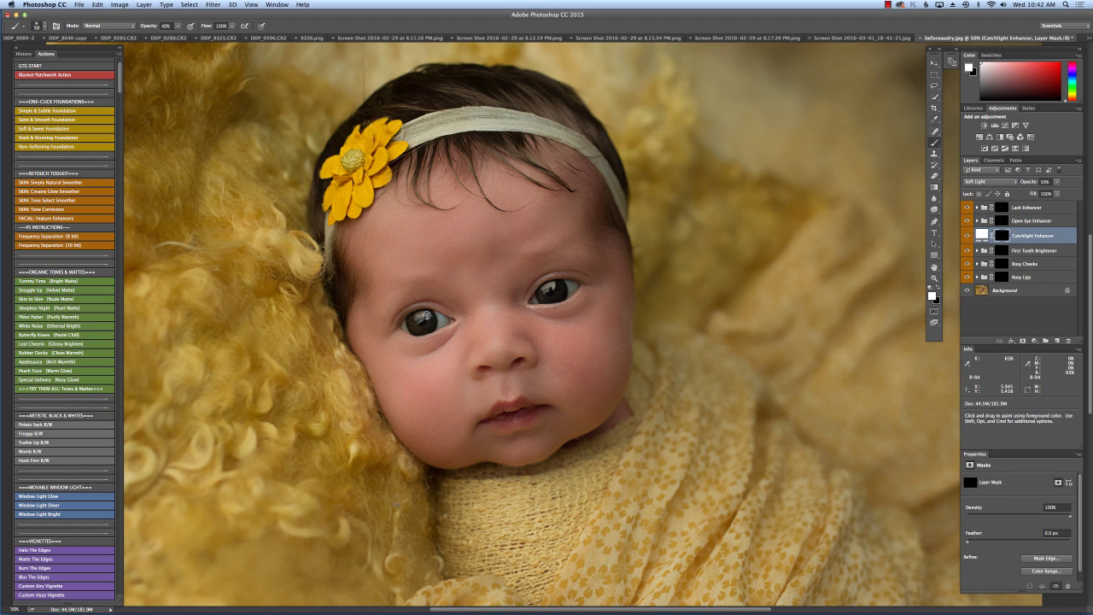
drag(424, 315, 423, 314)
drag(554, 286, 548, 286)
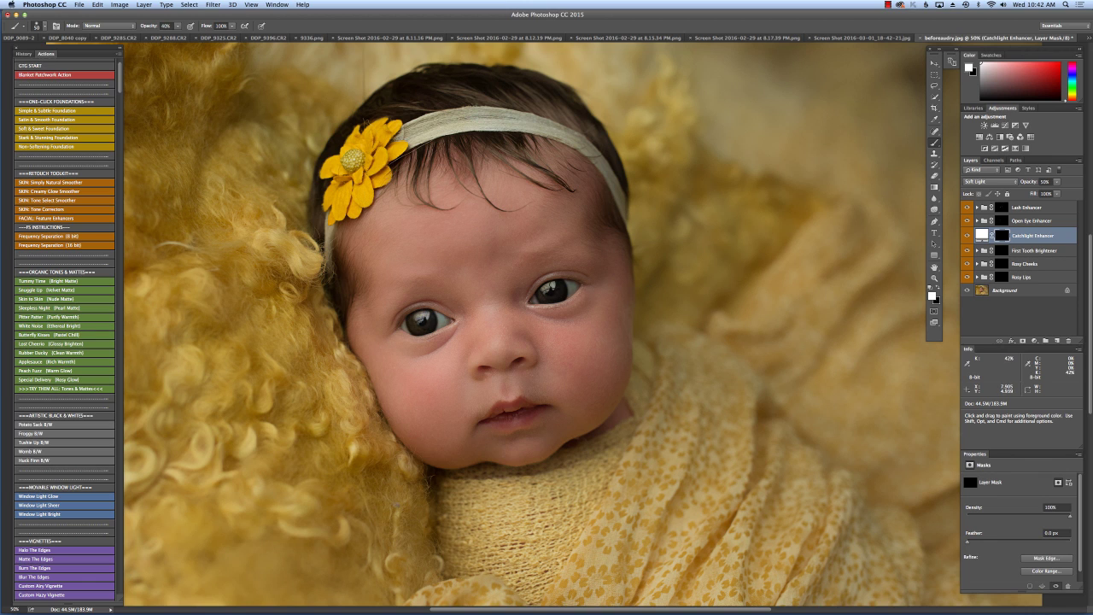
click(967, 237)
click(967, 237)
click(968, 237)
click(967, 237)
key(super+shift+e)
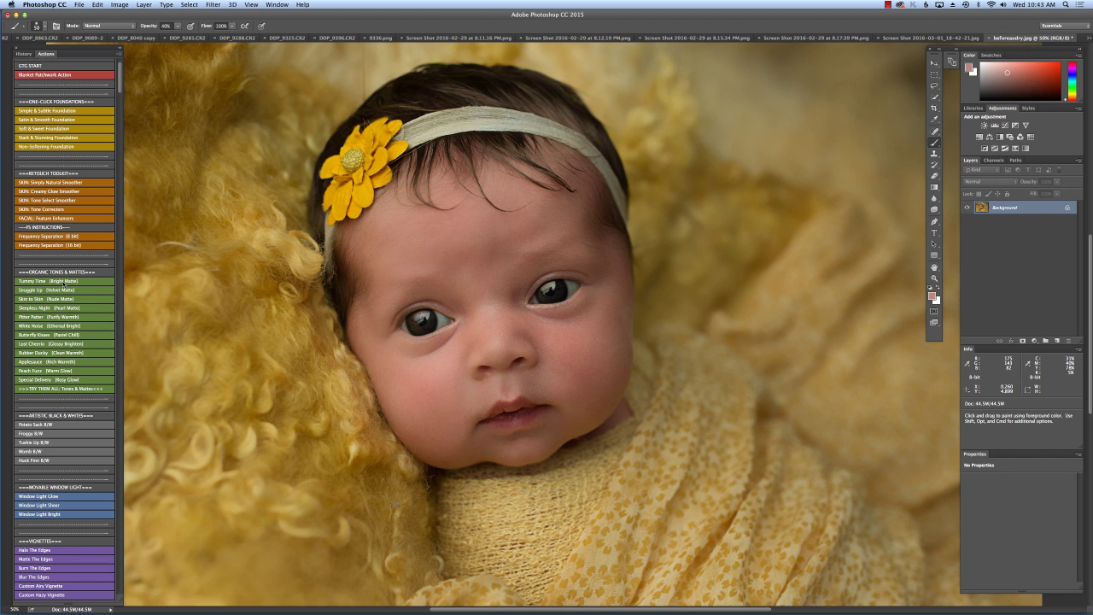
Apply the Tummy Time tone at 64% opacity and flatten it into the background.
click(63, 282)
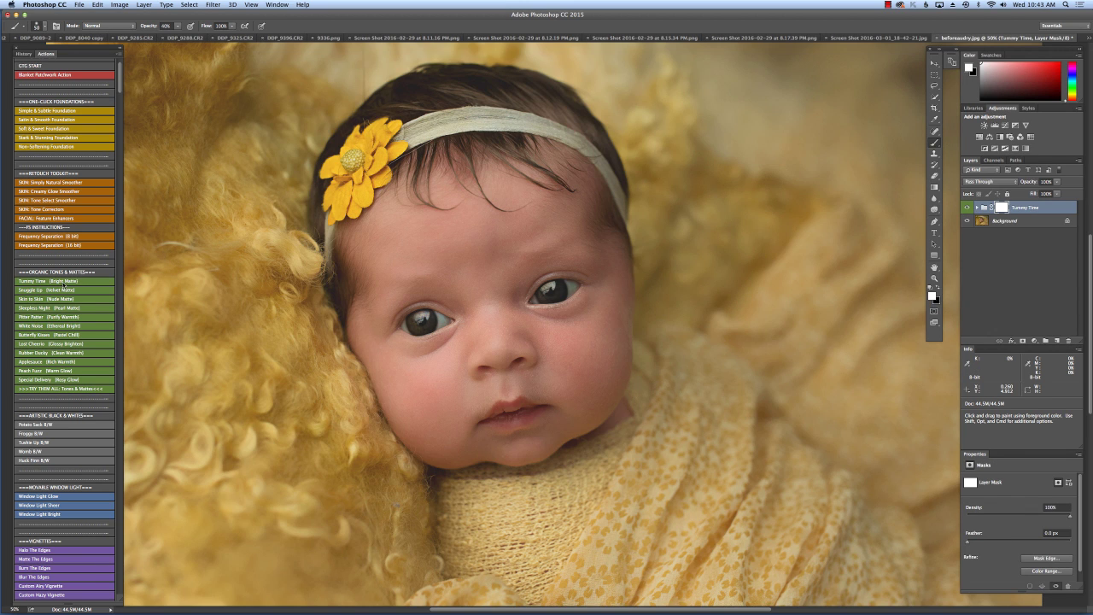
key(super+minus)
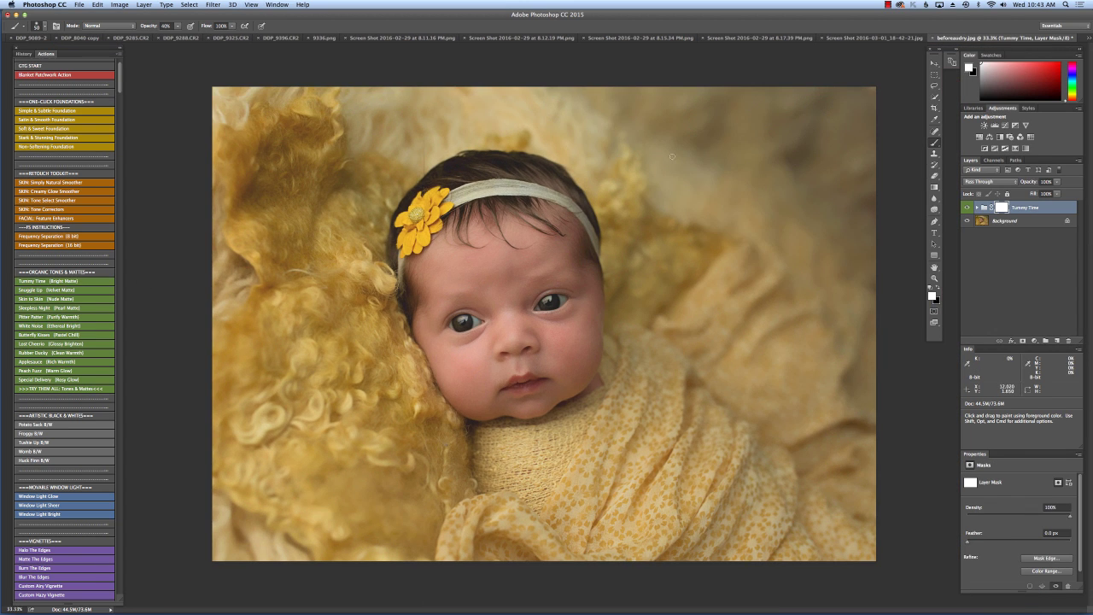
click(967, 208)
click(967, 208)
click(1056, 182)
drag(1061, 193, 1043, 193)
key(super+shift+e)
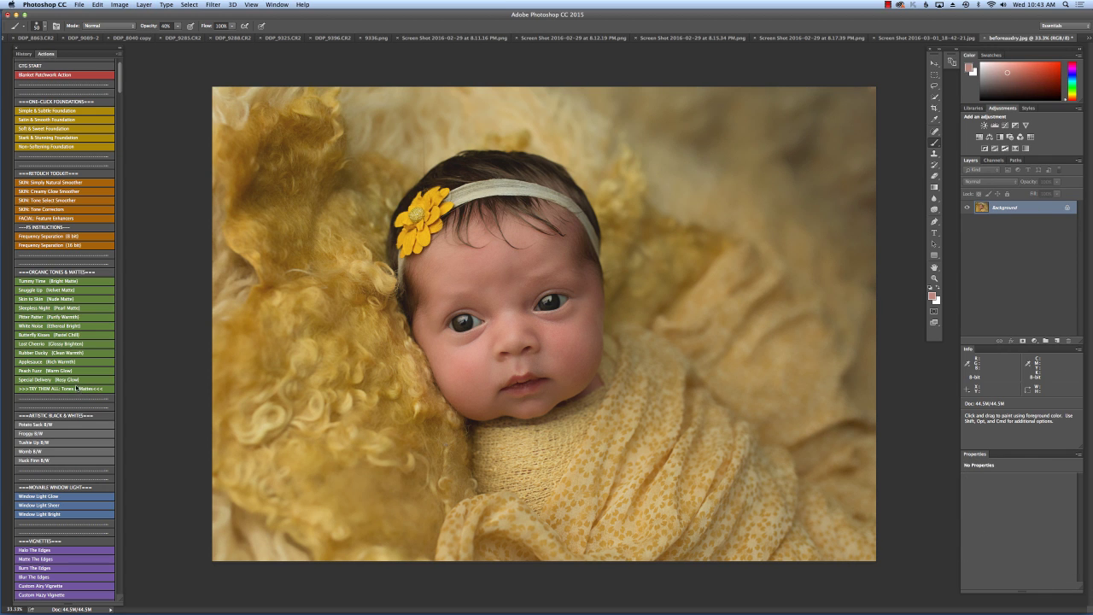
Apply the Rubber Ducky tone at 43% opacity.
click(62, 352)
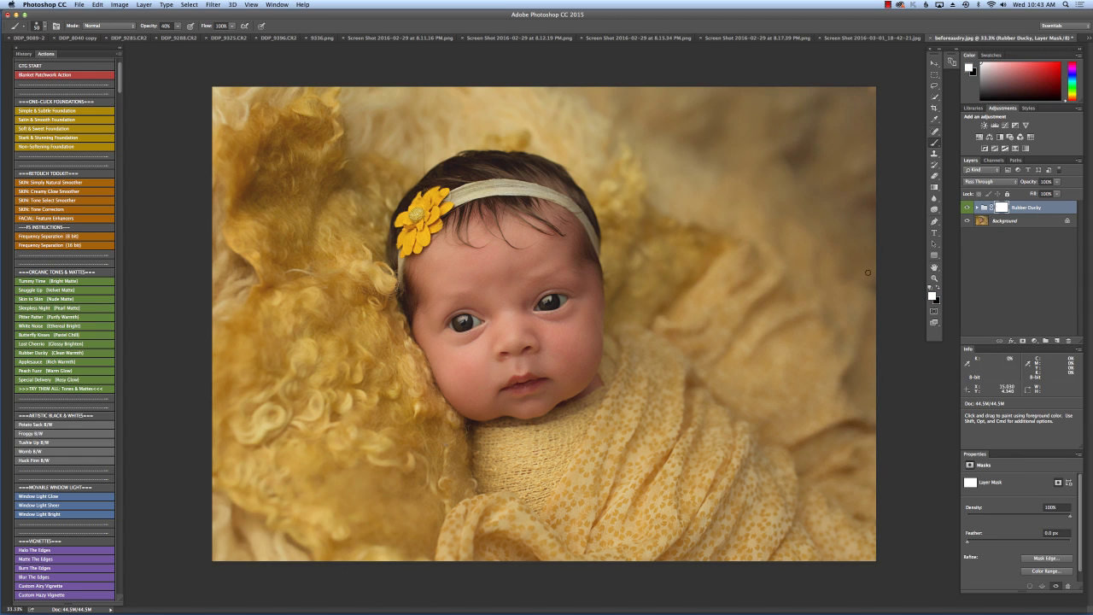
mouse_move(1055, 181)
mouse_down()
mouse_move(1059, 195)
mouse_move(1038, 193)
mouse_up()
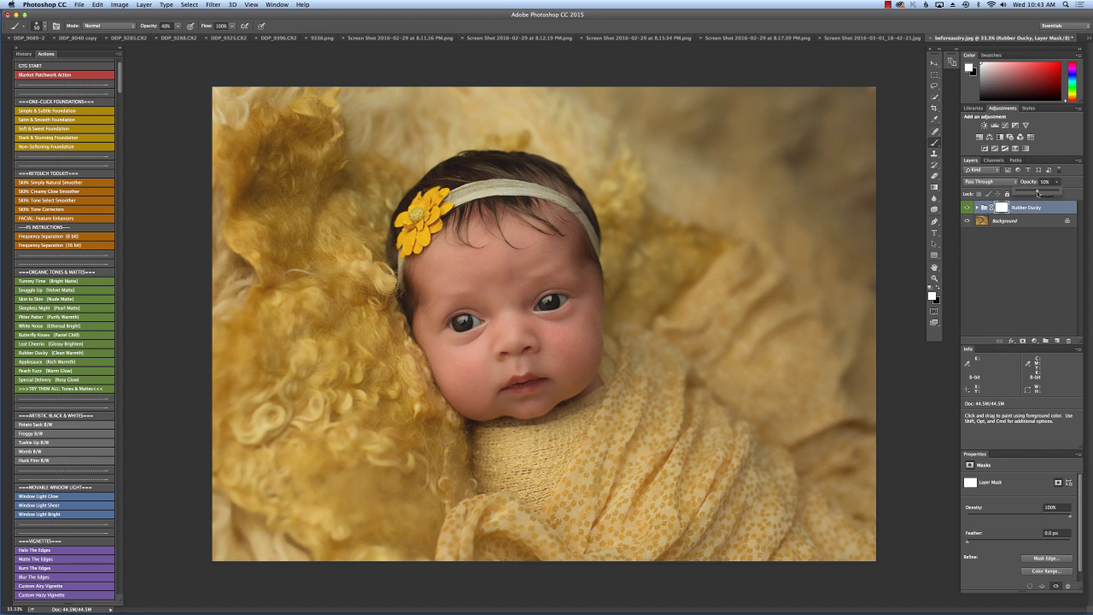
click(968, 207)
Flatten the Rubber Ducky tone and add a Custom Hazy Vignette in tan fur colour bea56e.
key(super+shift+e)
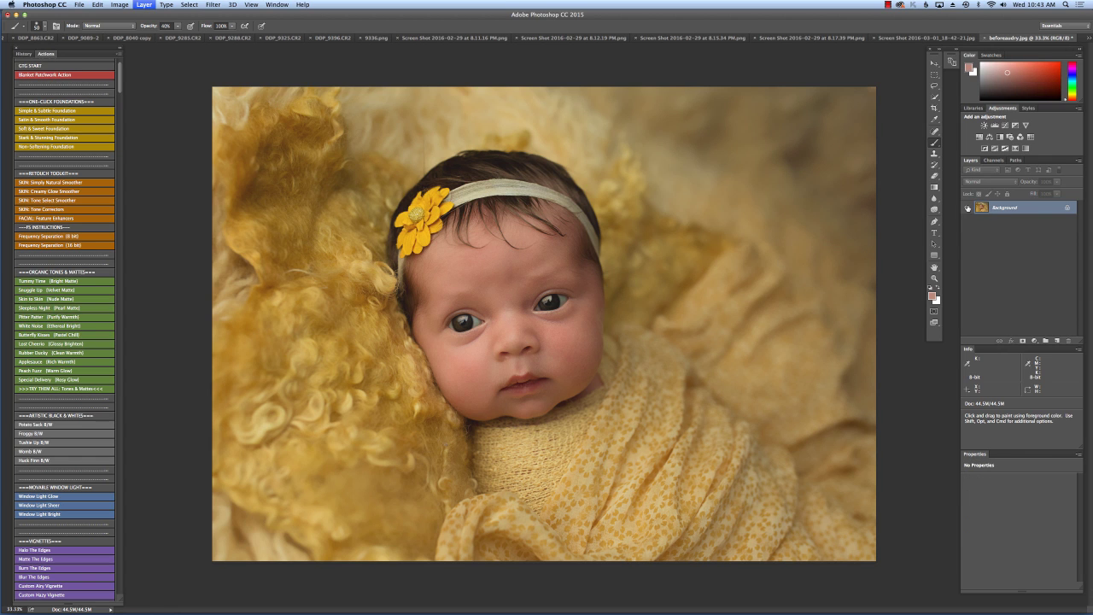
scroll(31, 516, down, 2)
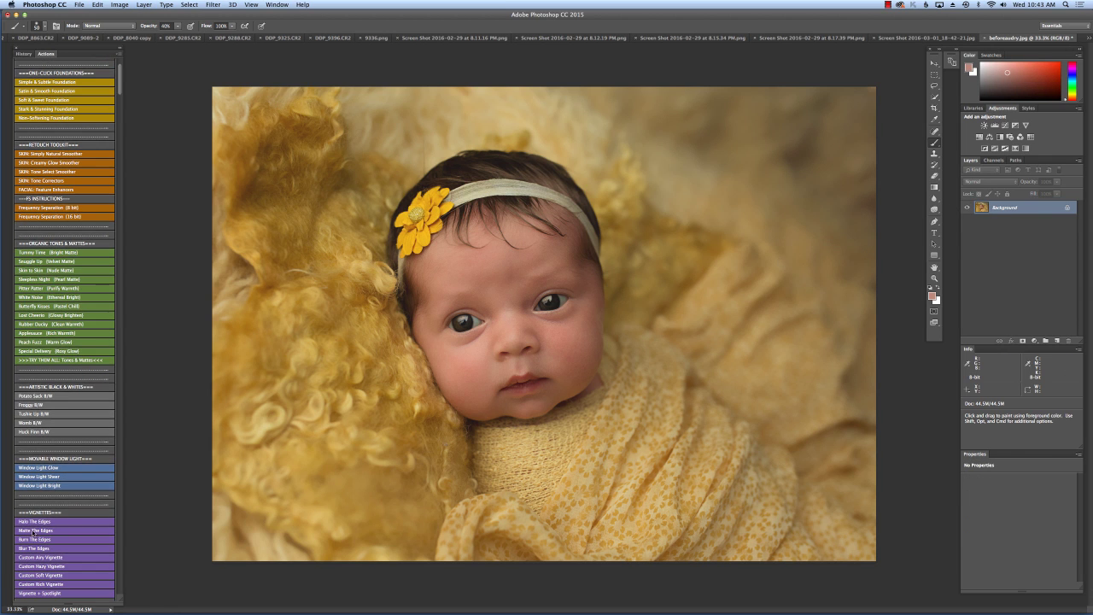
scroll(39, 538, down, 2)
click(41, 532)
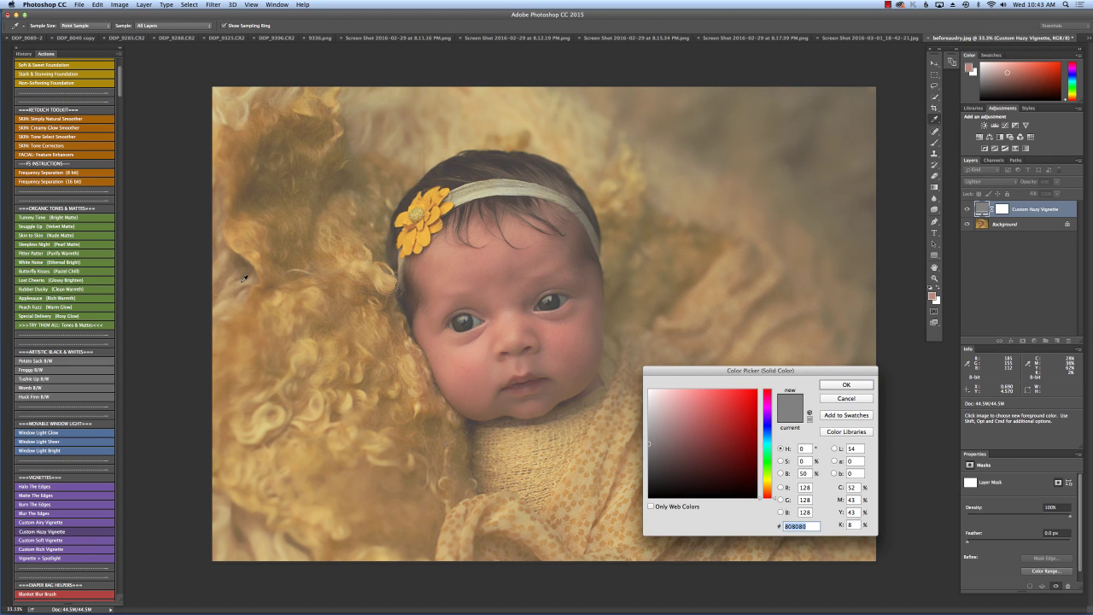
click(246, 96)
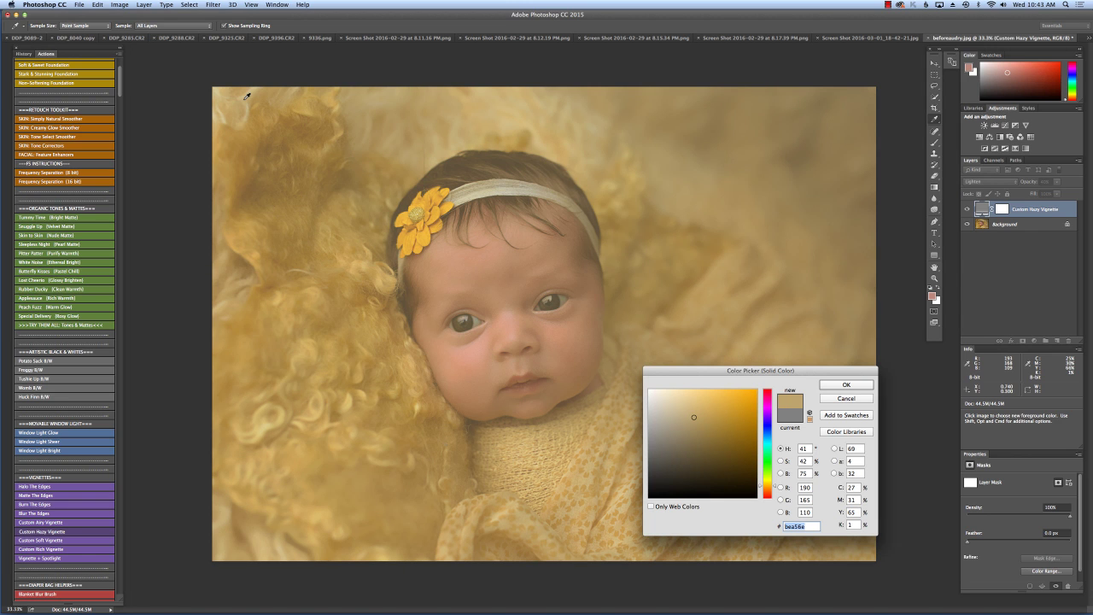
click(846, 385)
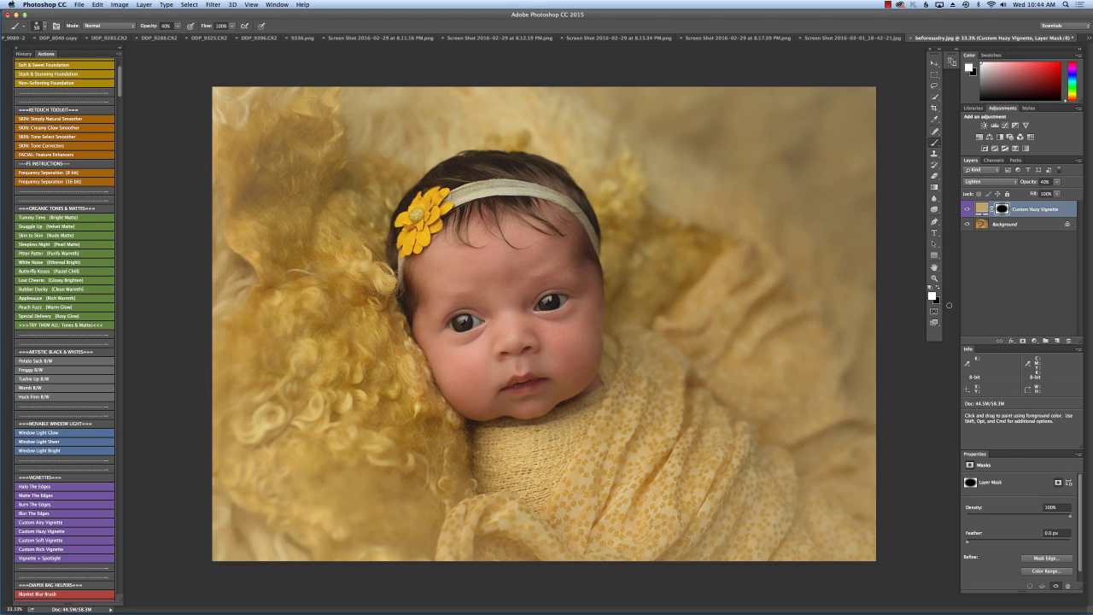
Toggle the vignette layer off and on repeatedly to compare with the unvignetted photo.
click(967, 209)
click(967, 209)
click(966, 209)
click(965, 209)
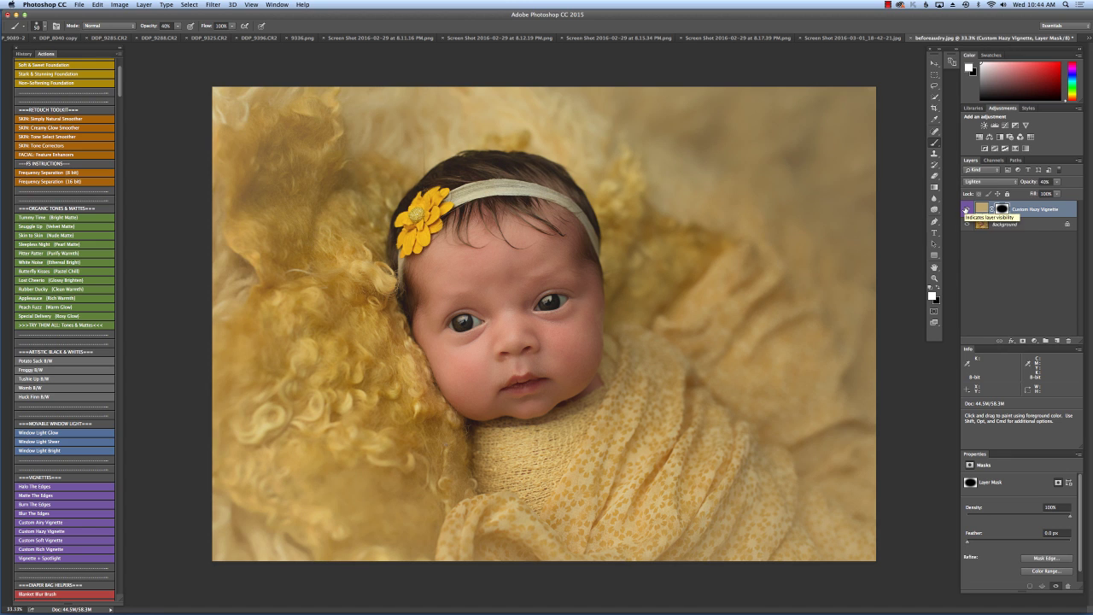
click(965, 209)
click(965, 209)
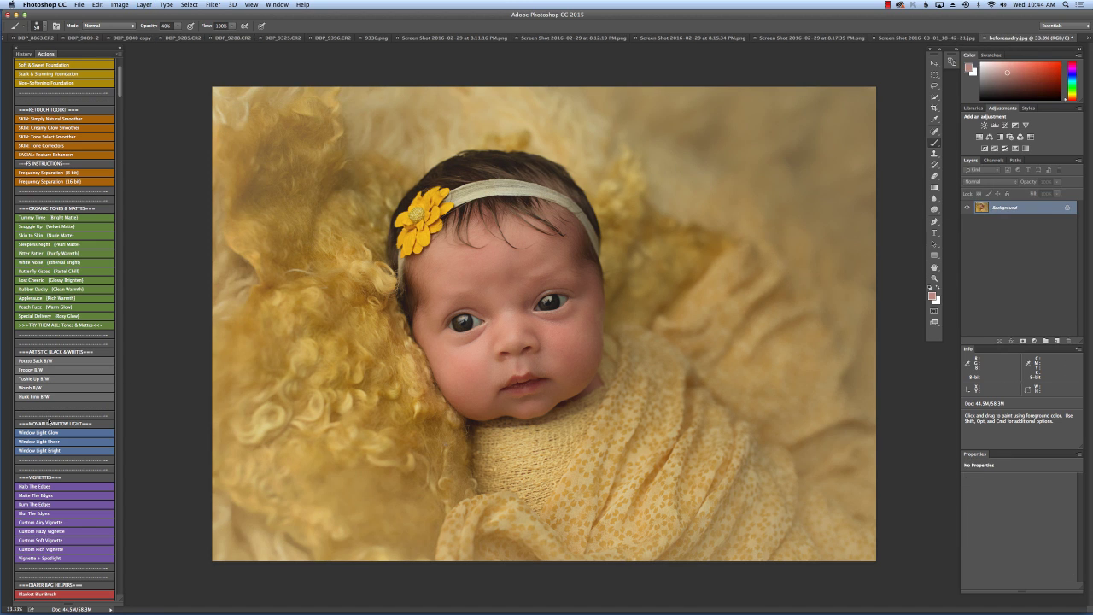
click(41, 495)
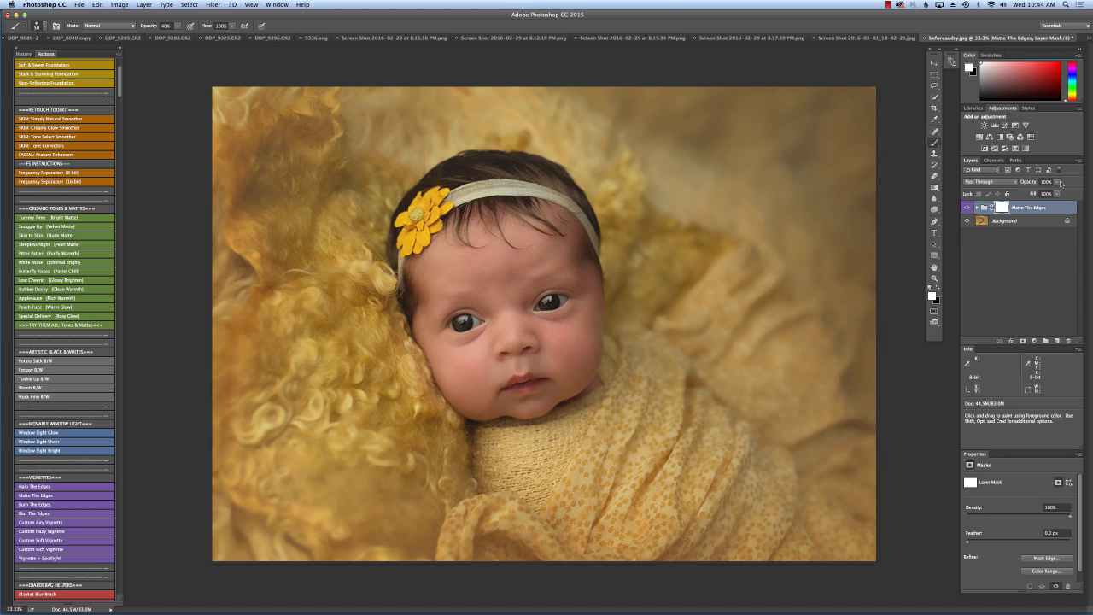
click(1058, 183)
drag(1058, 193, 1025, 196)
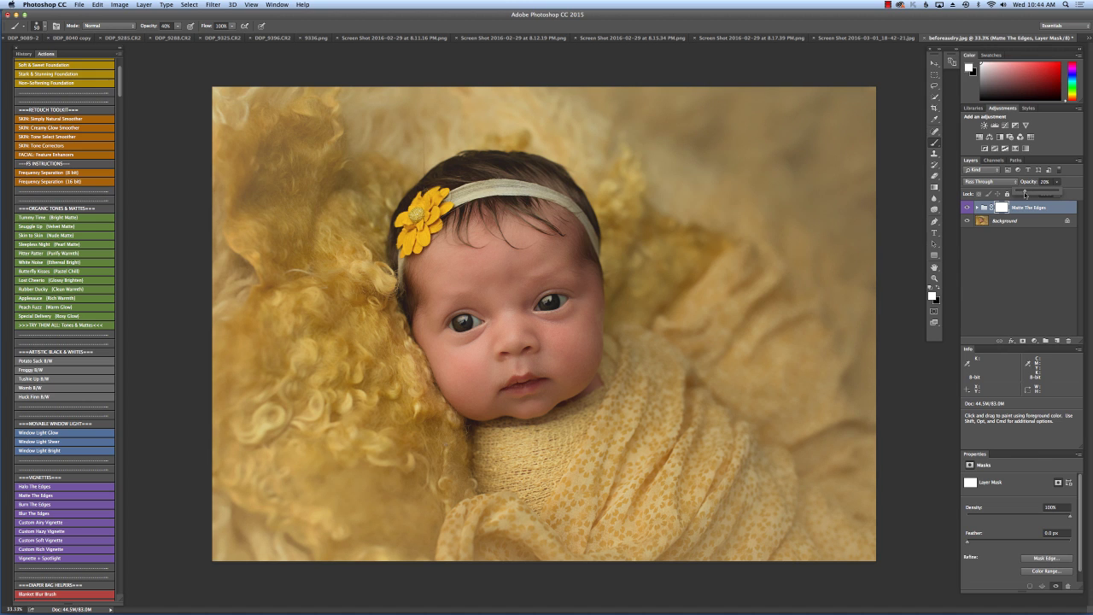
key(BackSpace)
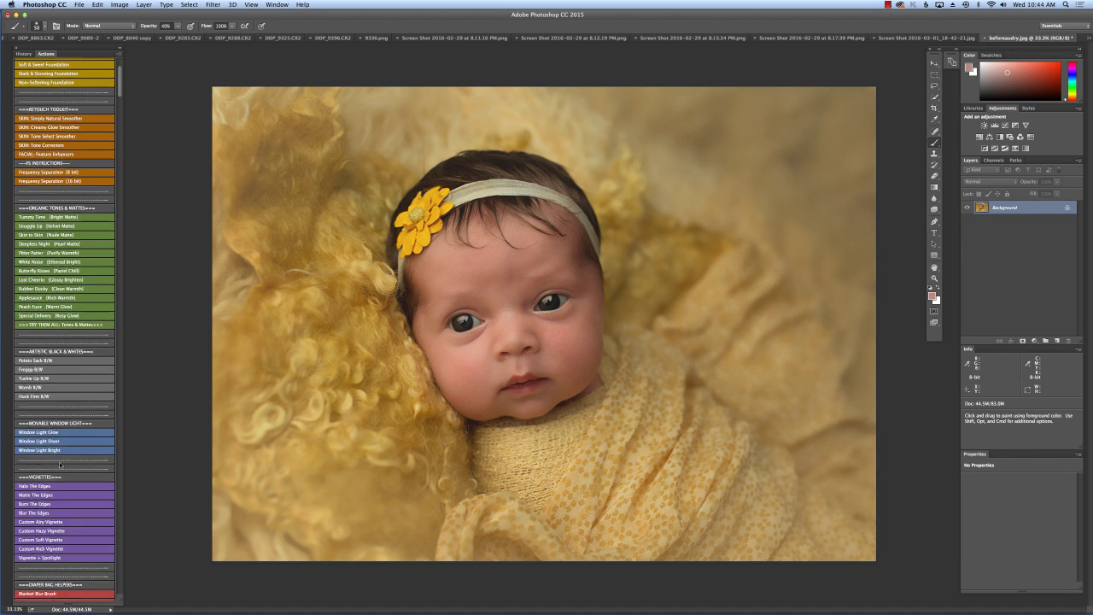
Run Sharpen for Print (Subtle), allowing the flatten, to add a masked 60% sharpening group.
scroll(71, 491, down, 4)
scroll(72, 493, down, 4)
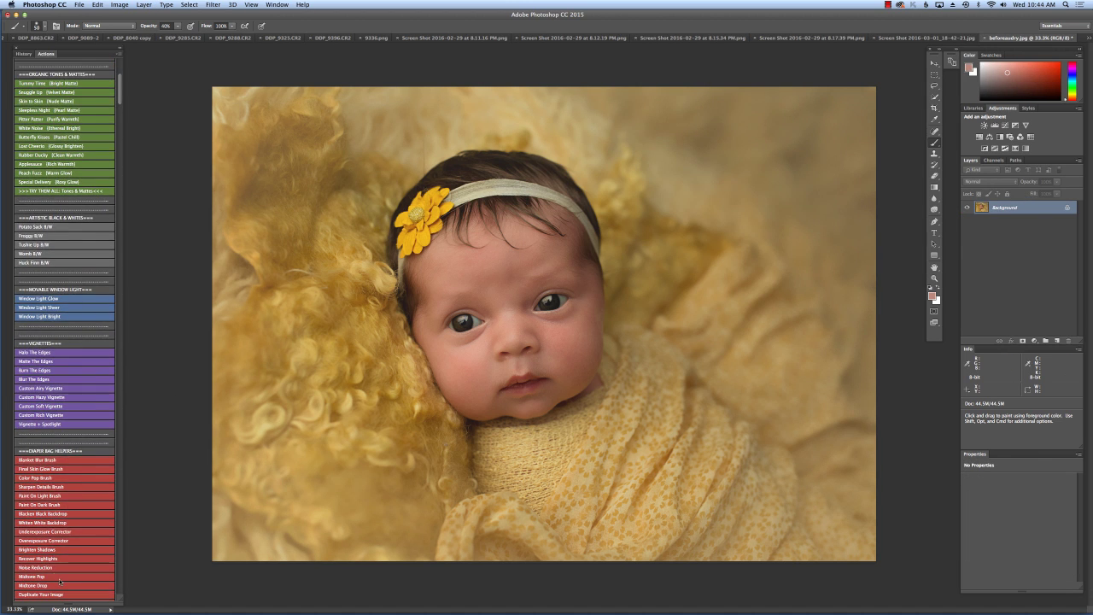
scroll(89, 568, down, 1)
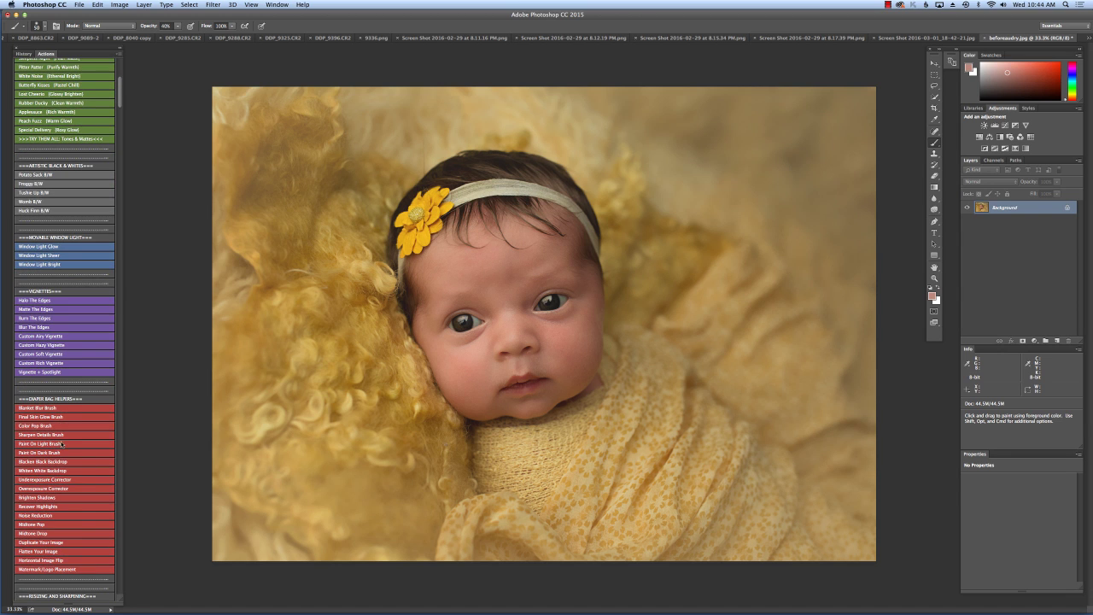
scroll(63, 459, down, 3)
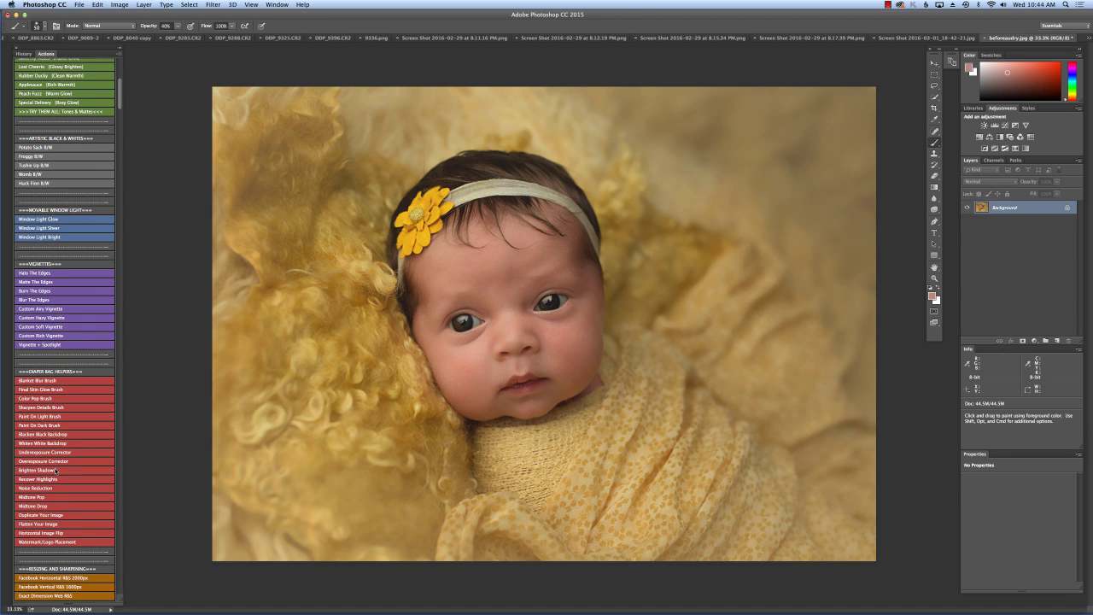
scroll(54, 484, down, 1)
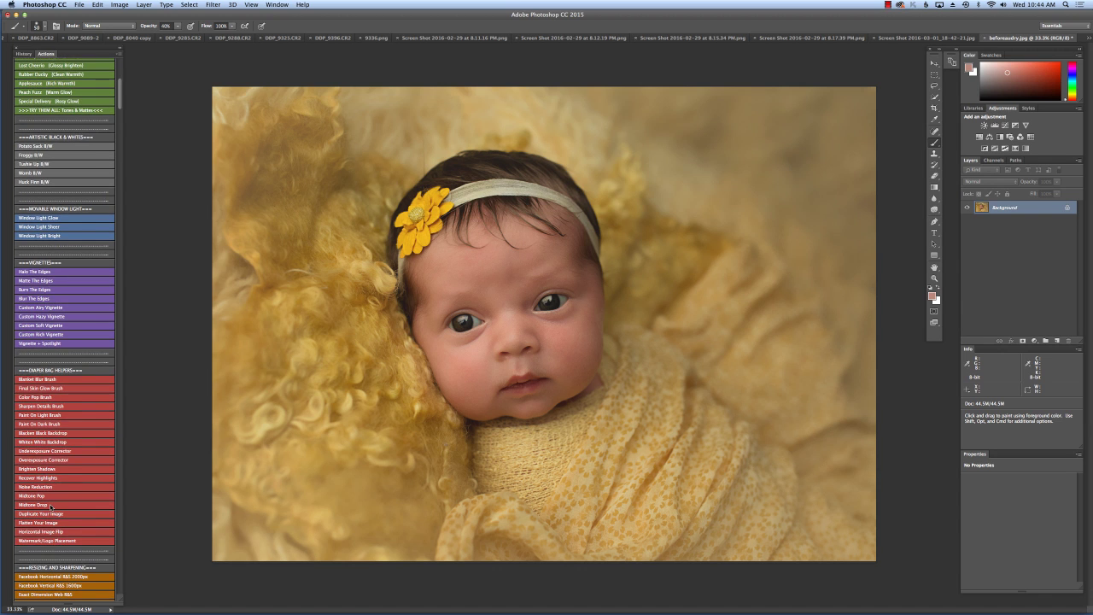
scroll(49, 504, down, 8)
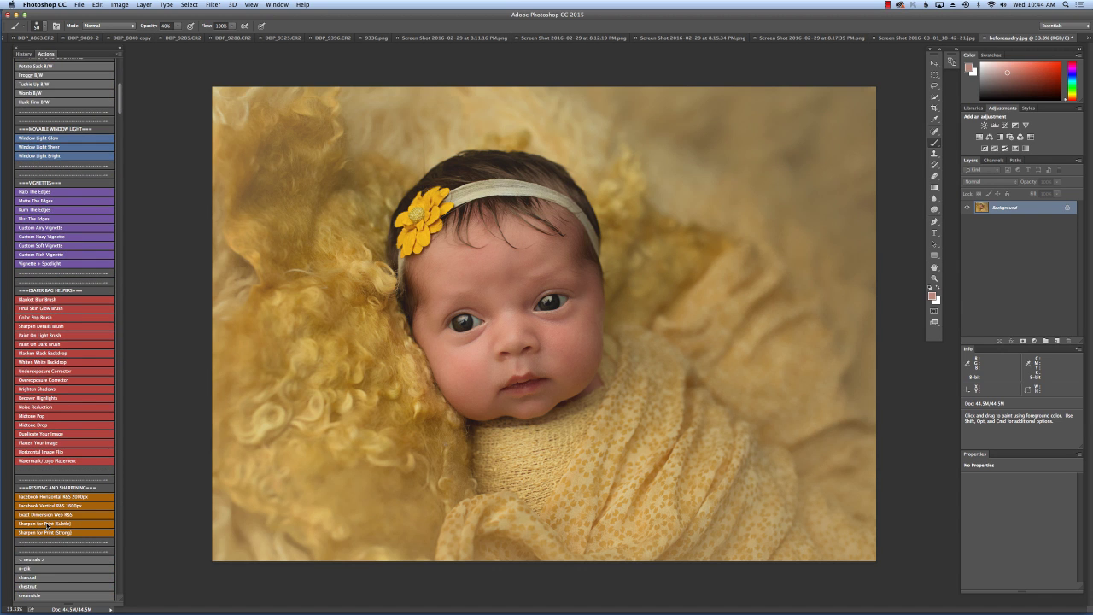
click(47, 524)
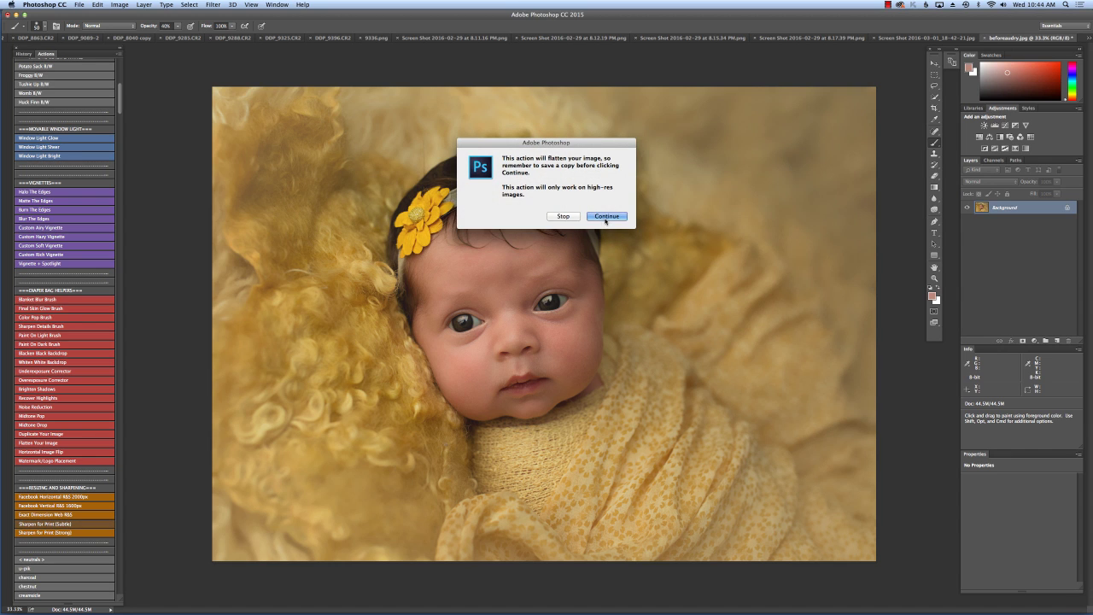
click(604, 216)
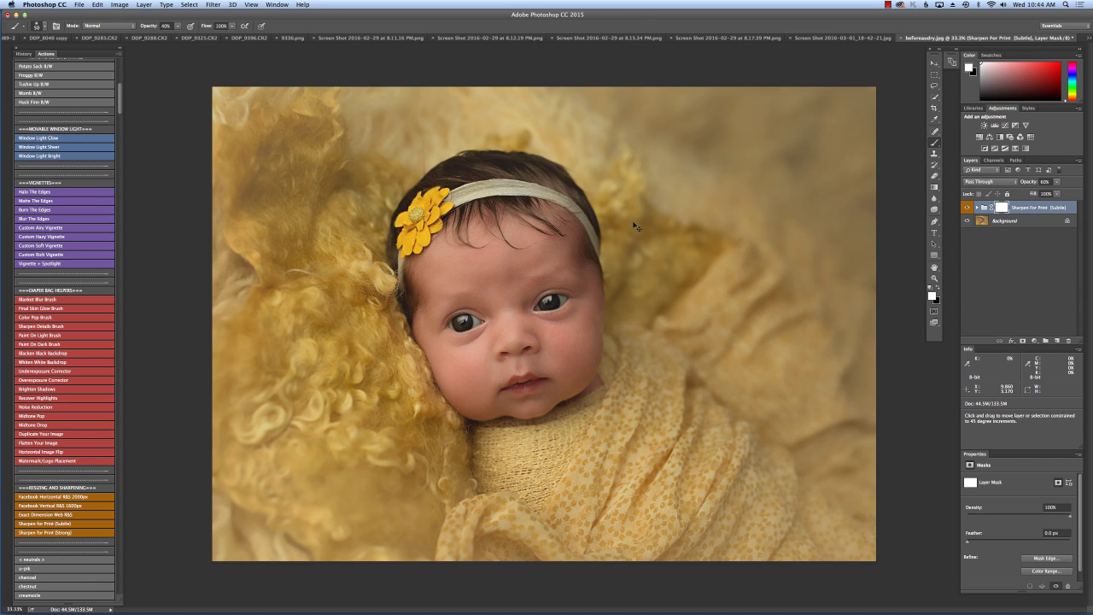
scroll(67, 208, up, 5)
scroll(79, 214, up, 1)
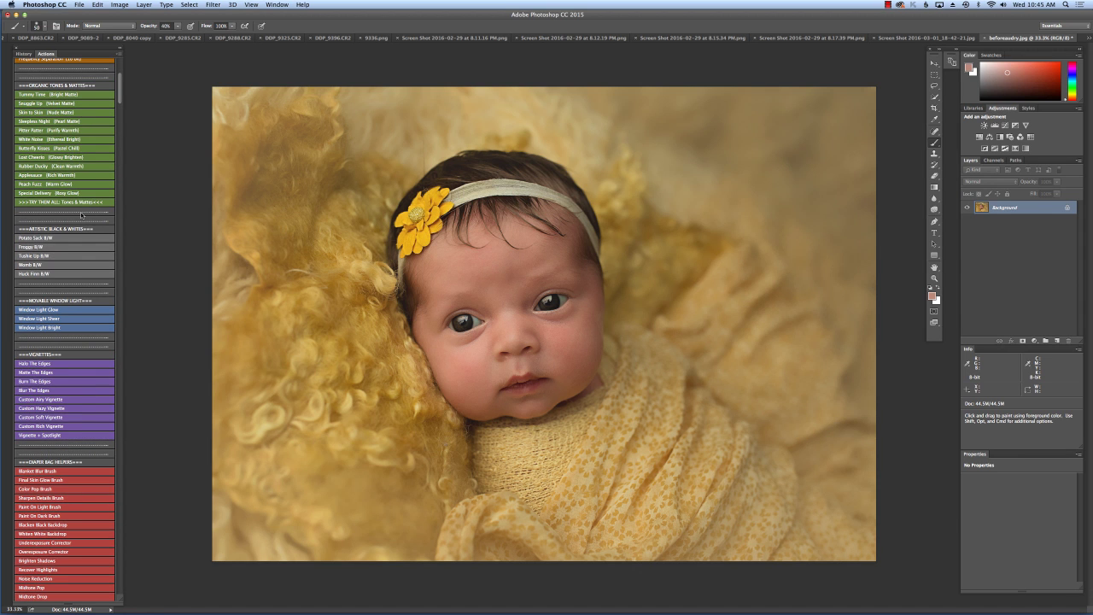
click(24, 54)
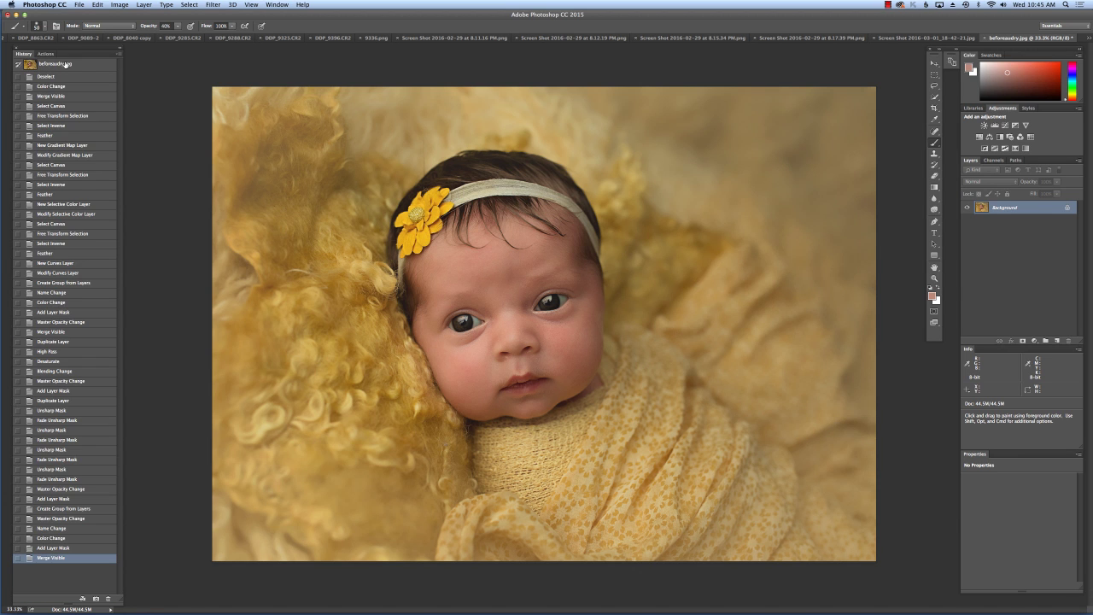
click(66, 65)
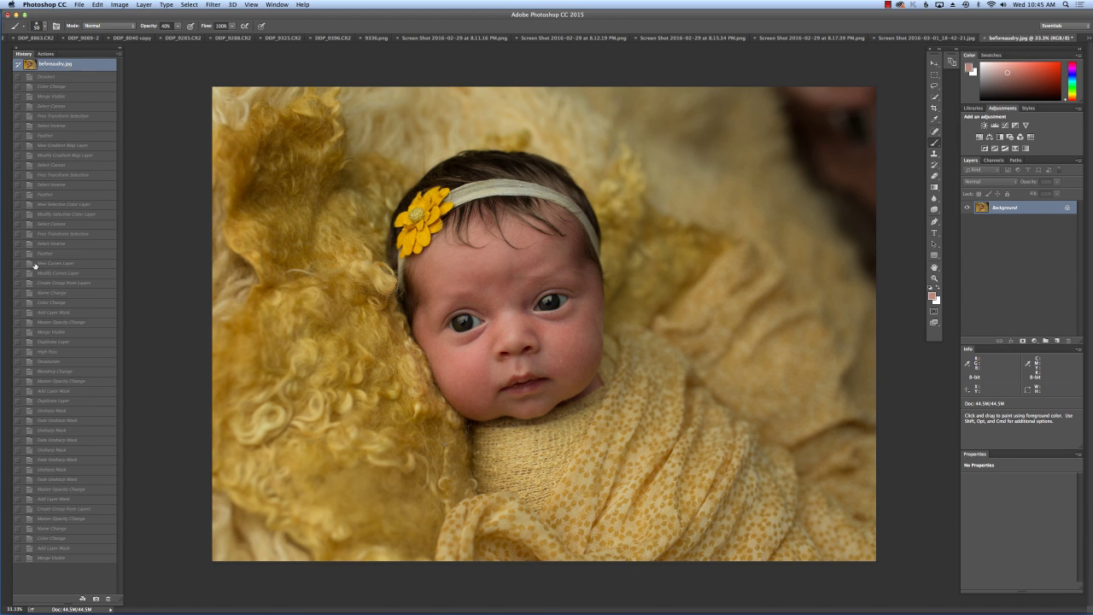
click(53, 559)
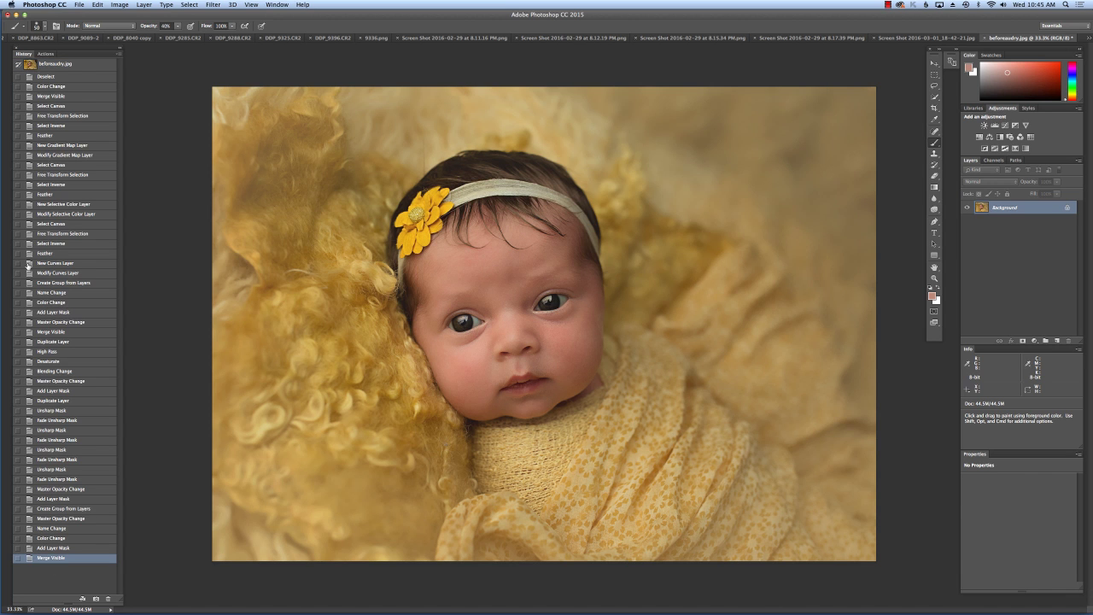
click(47, 65)
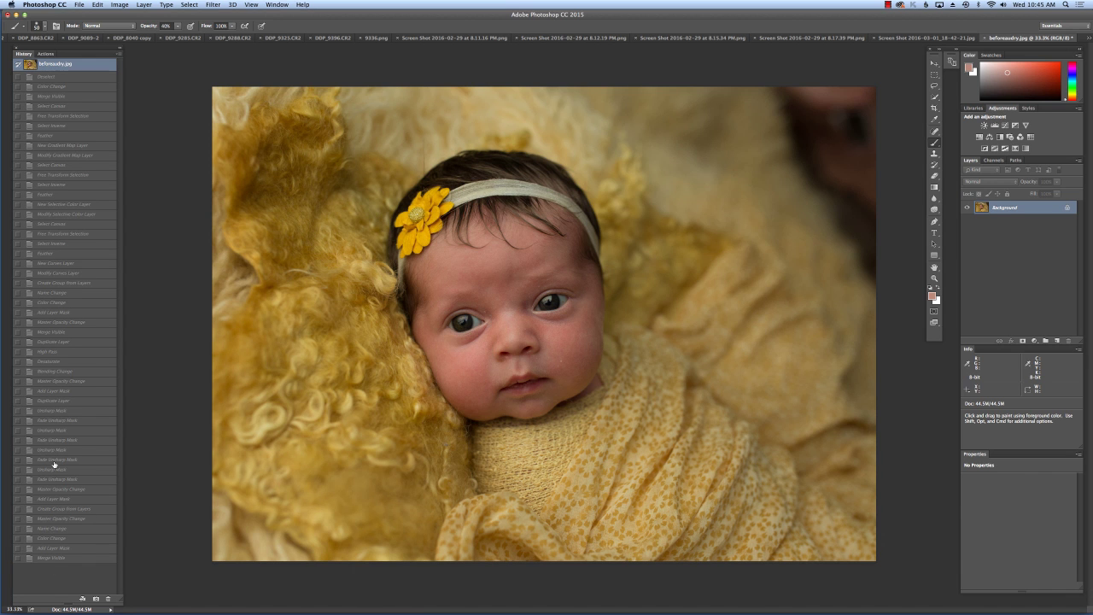
click(53, 559)
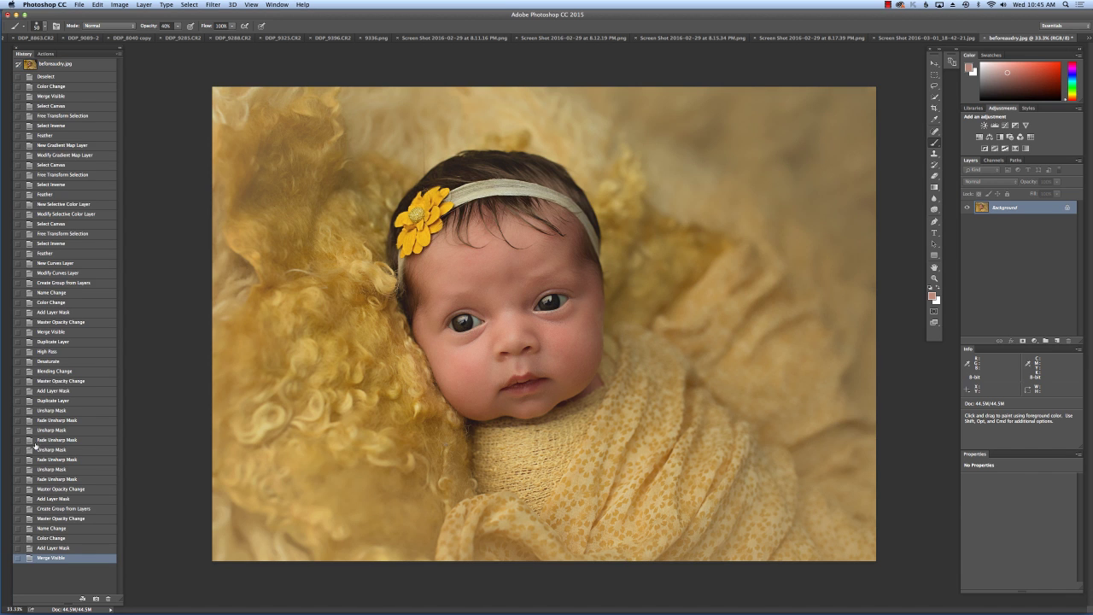
click(46, 54)
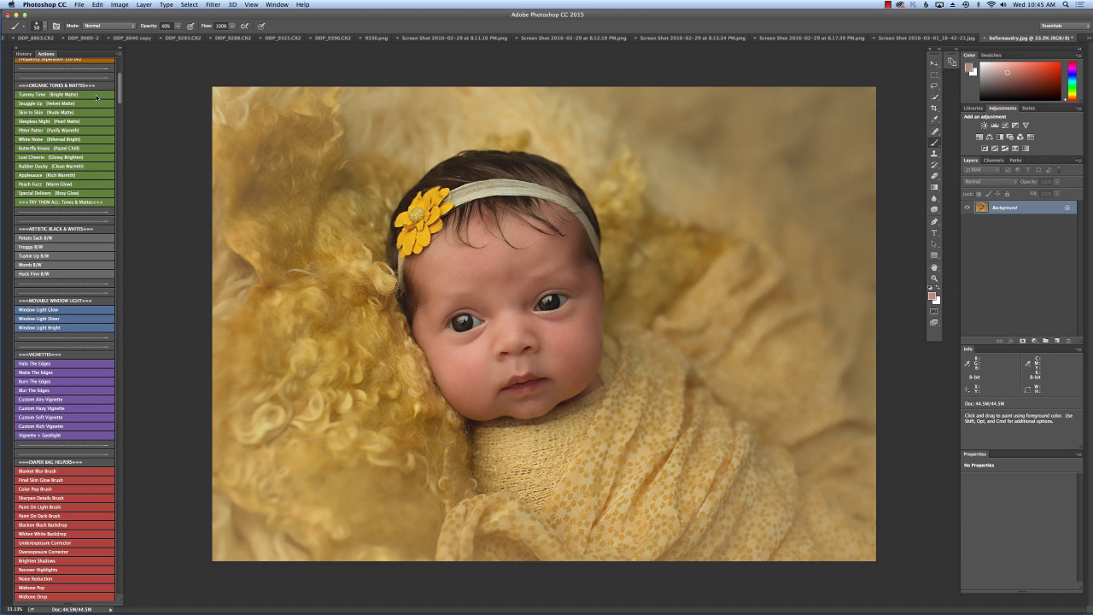
scroll(82, 125, up, 6)
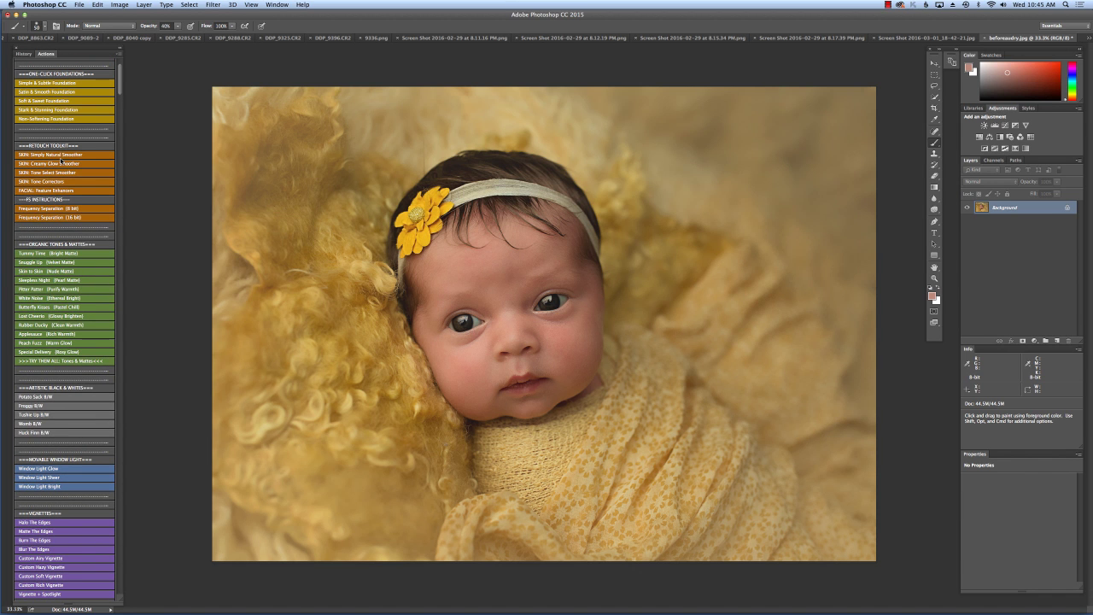
scroll(62, 175, up, 1)
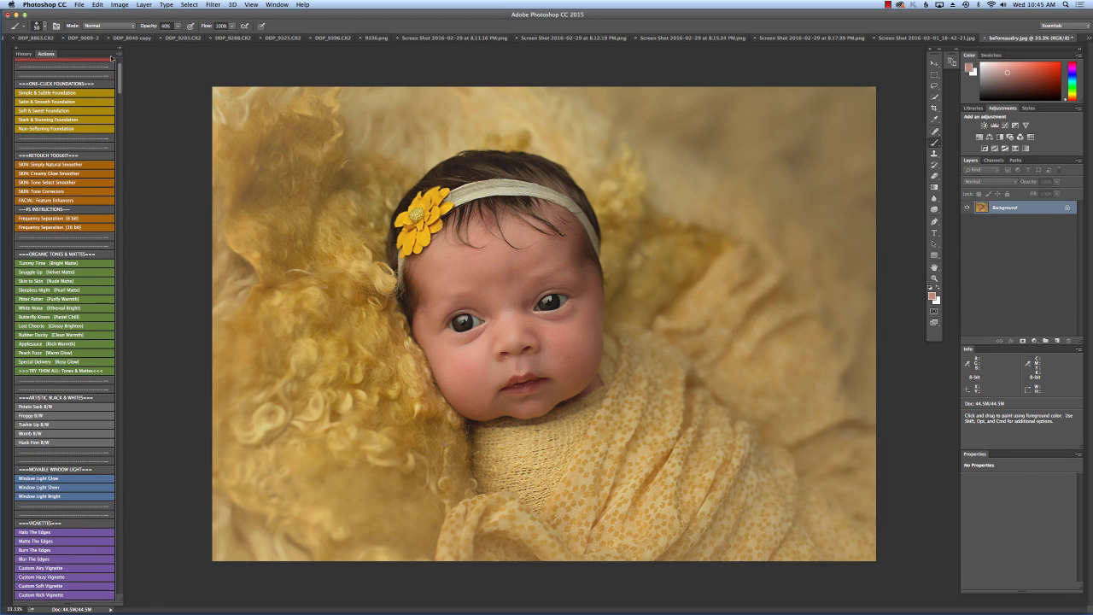
click(117, 56)
click(141, 60)
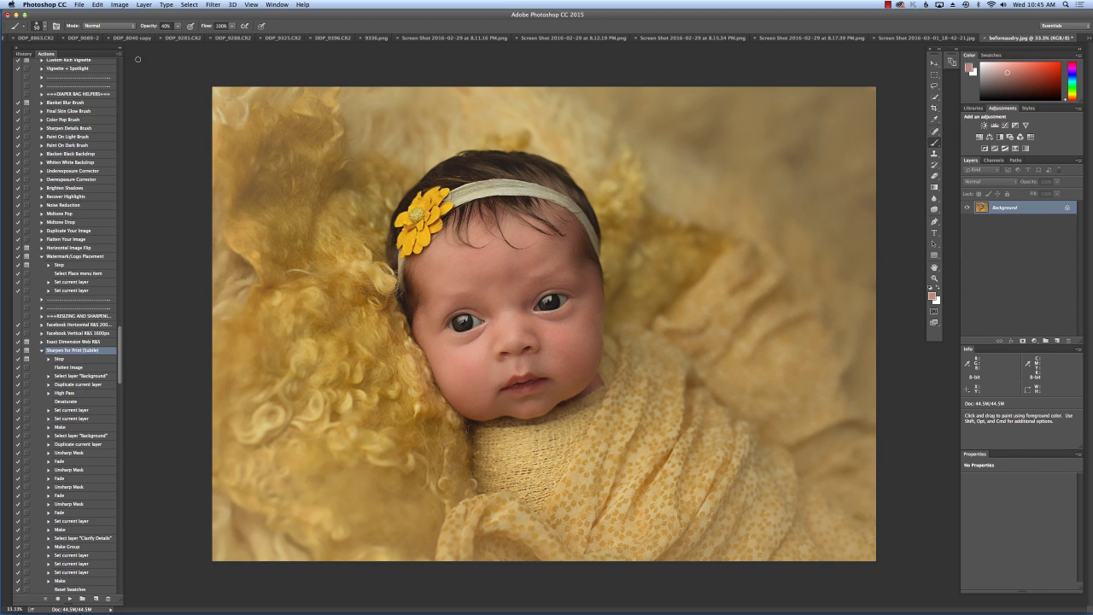
scroll(68, 222, up, 20)
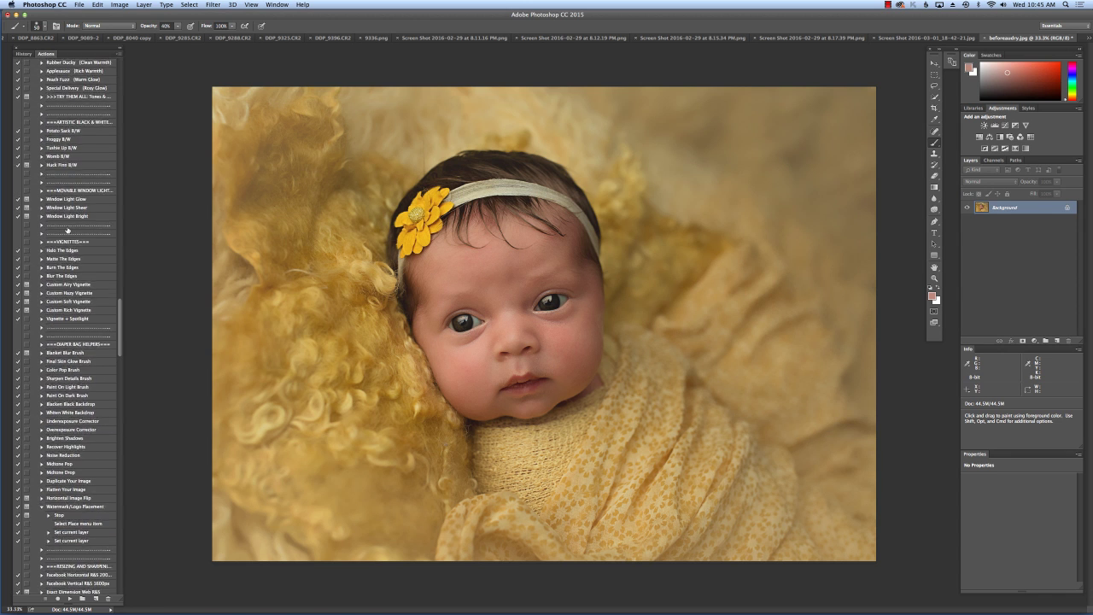
scroll(67, 231, up, 5)
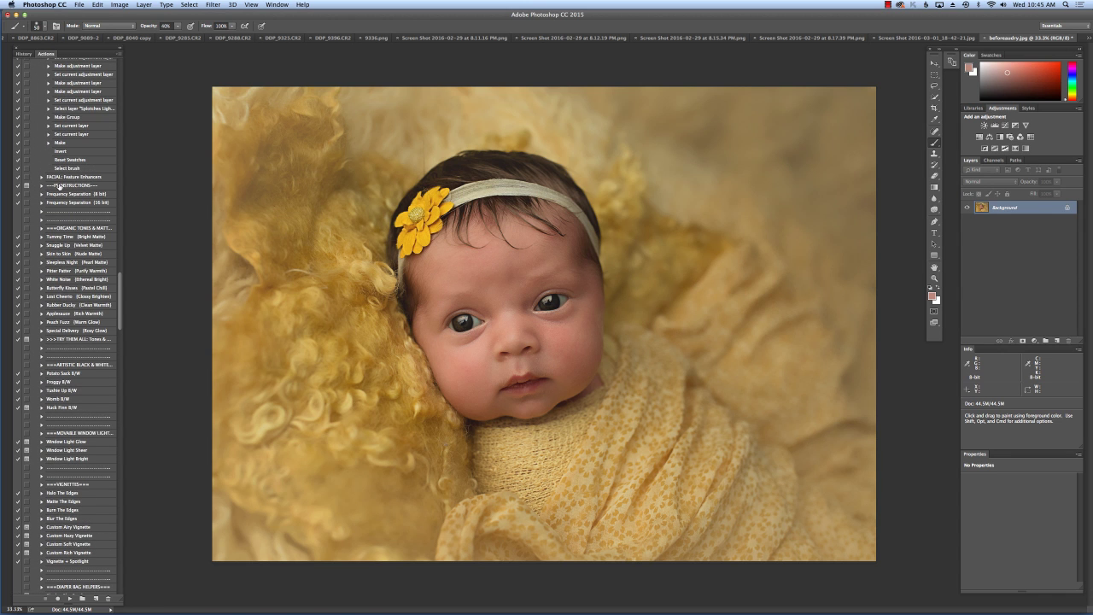
click(118, 57)
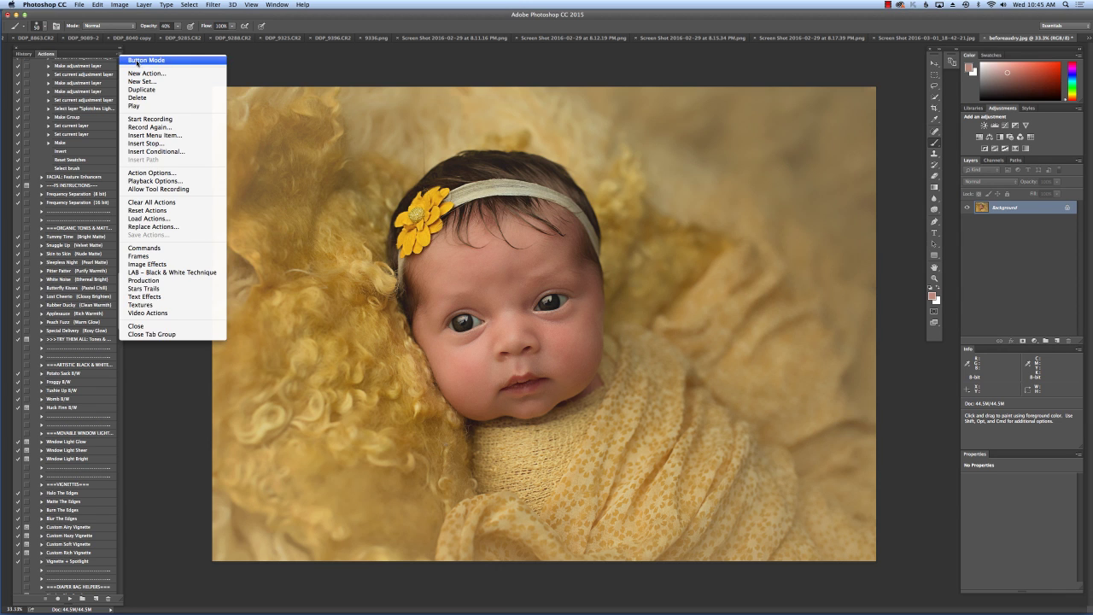
click(137, 61)
scroll(60, 139, down, 5)
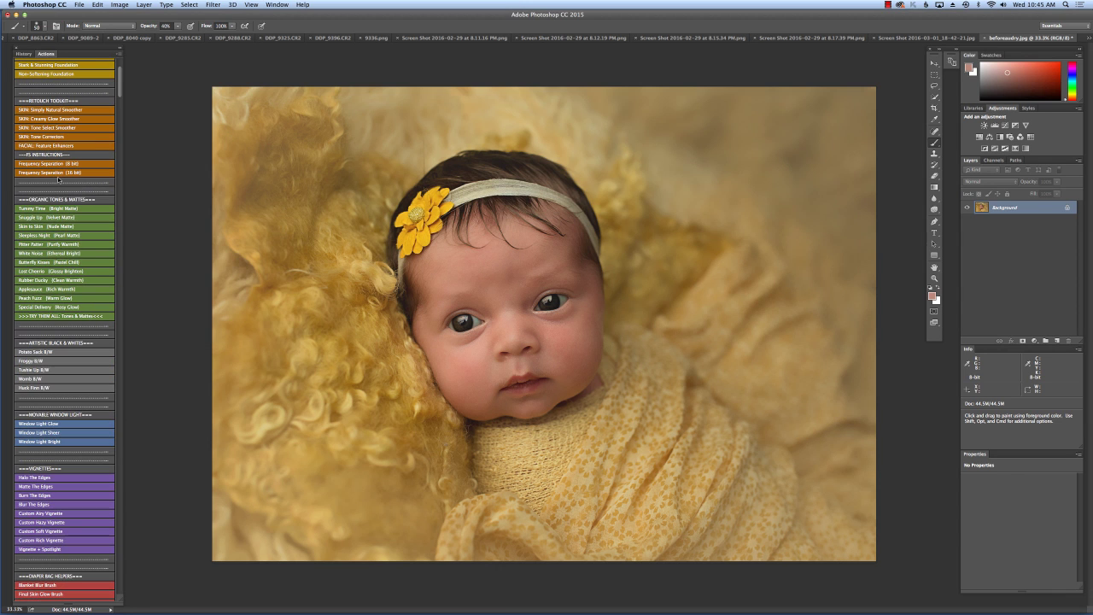
scroll(58, 179, down, 5)
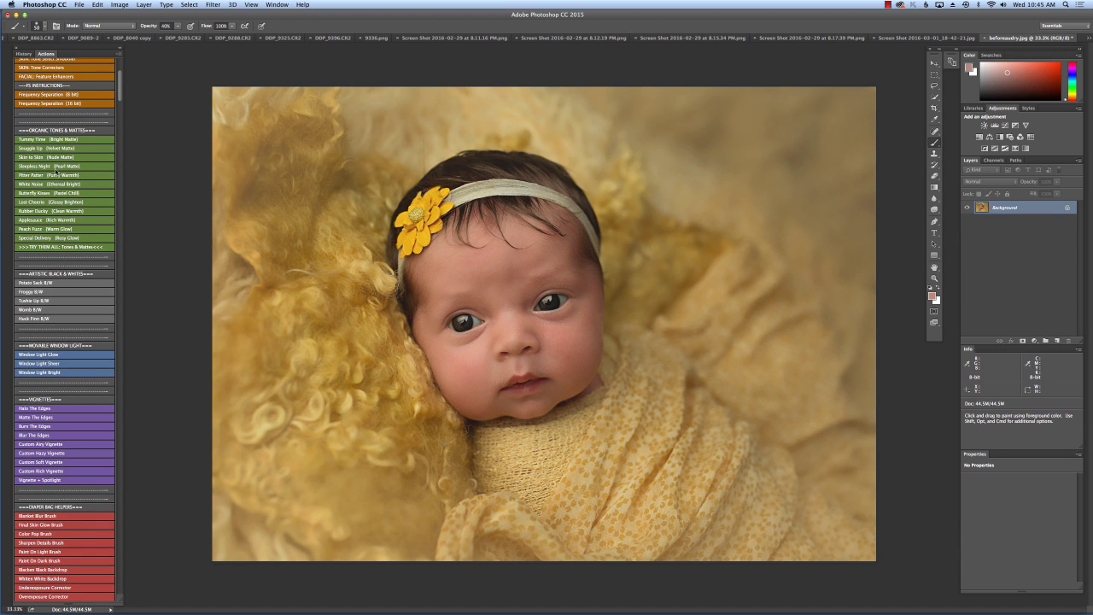
Try Potato Sack B/W and delete it, then apply Froggy B/W with Potato Sack B/W stacked above.
click(56, 282)
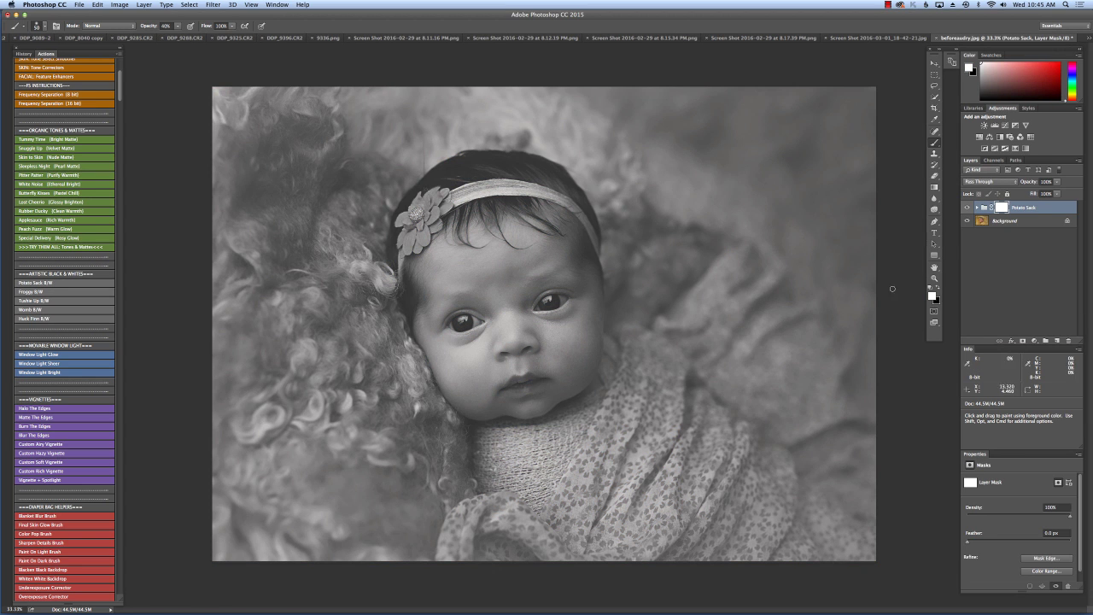
drag(1025, 209, 1068, 340)
click(54, 291)
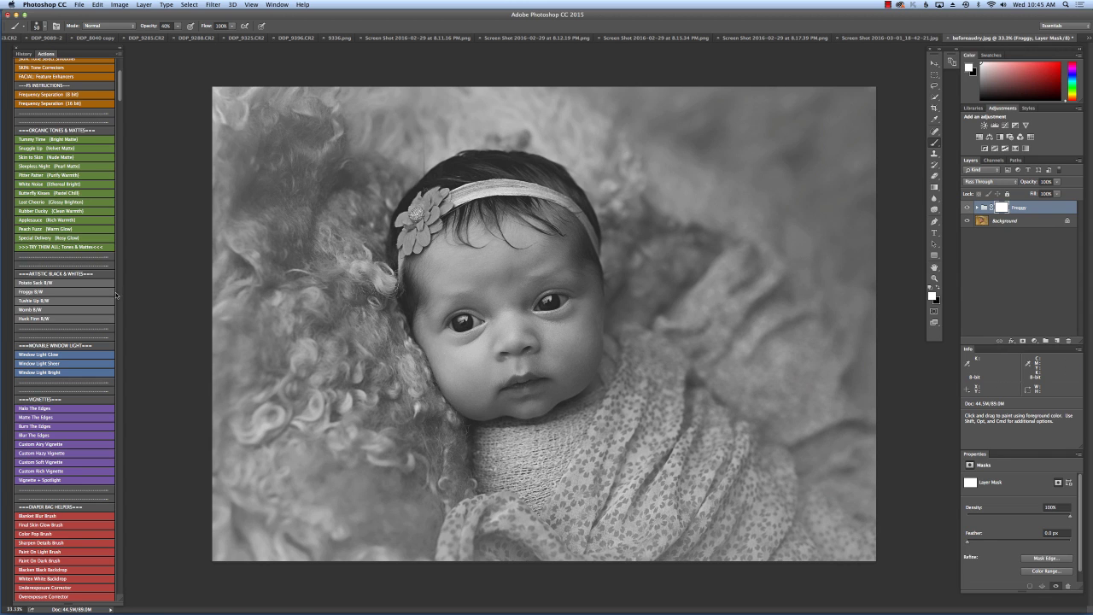
click(79, 283)
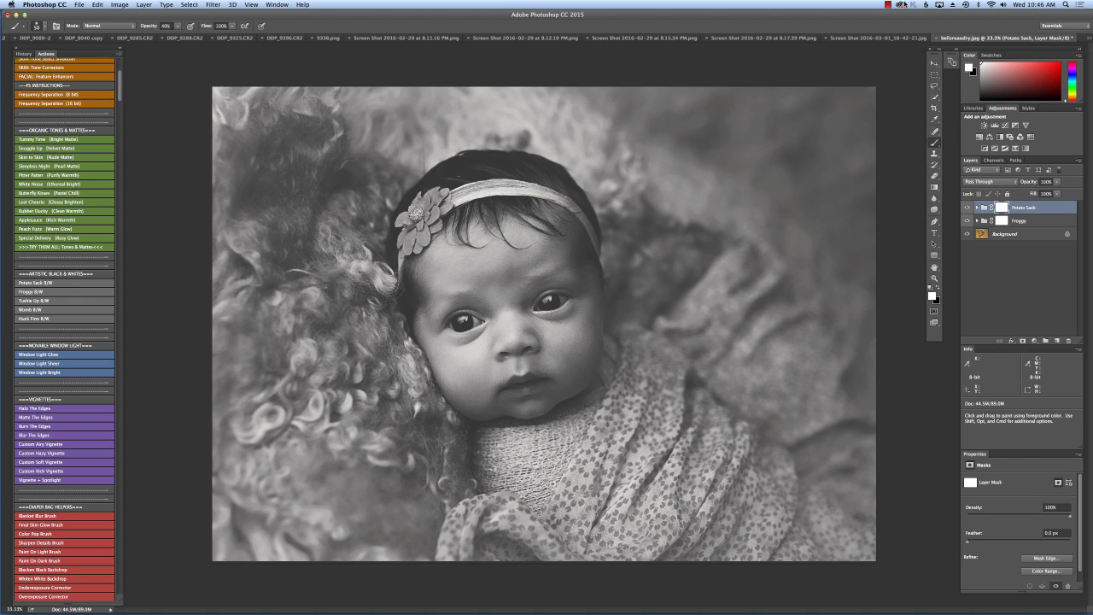
click(893, 5)
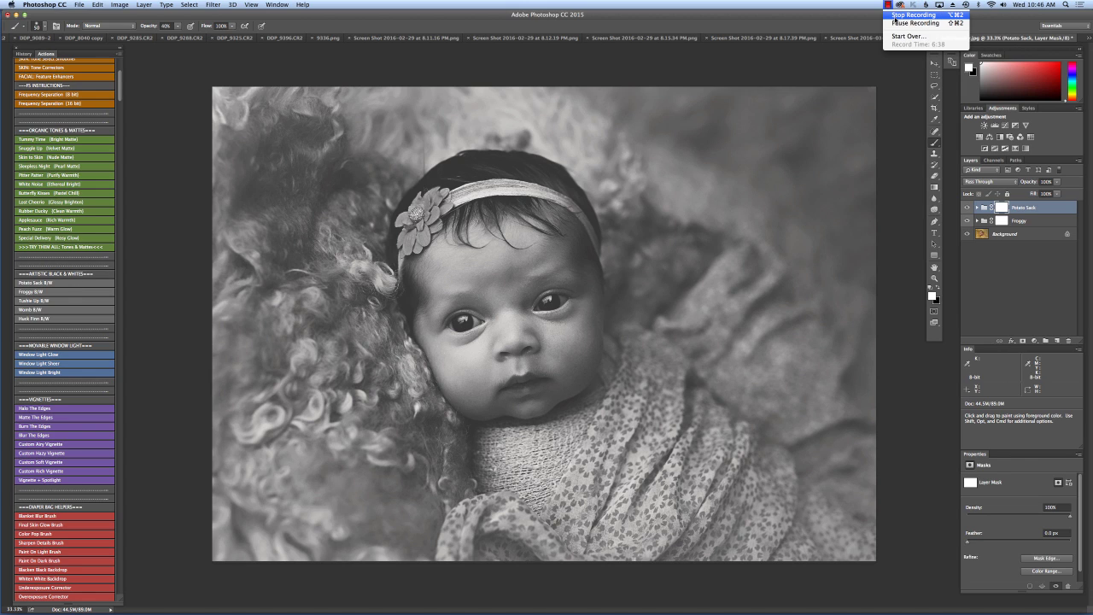